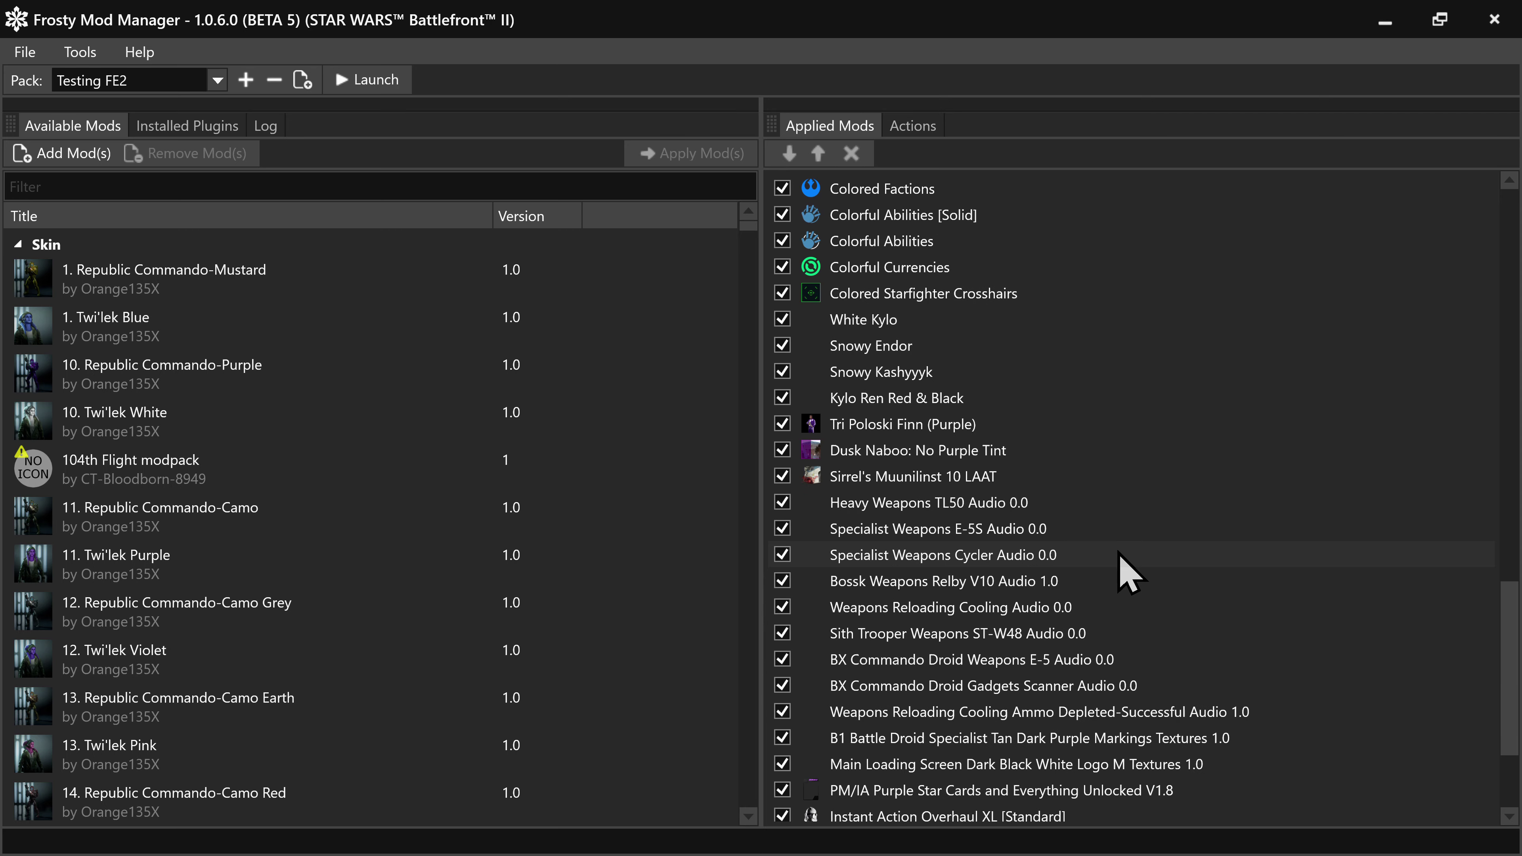
# Review the end of the applied mods list and launch Star Wars Battlefront II with the Testing FE2 pack.
pyautogui.scroll(-3, 1127, 573)
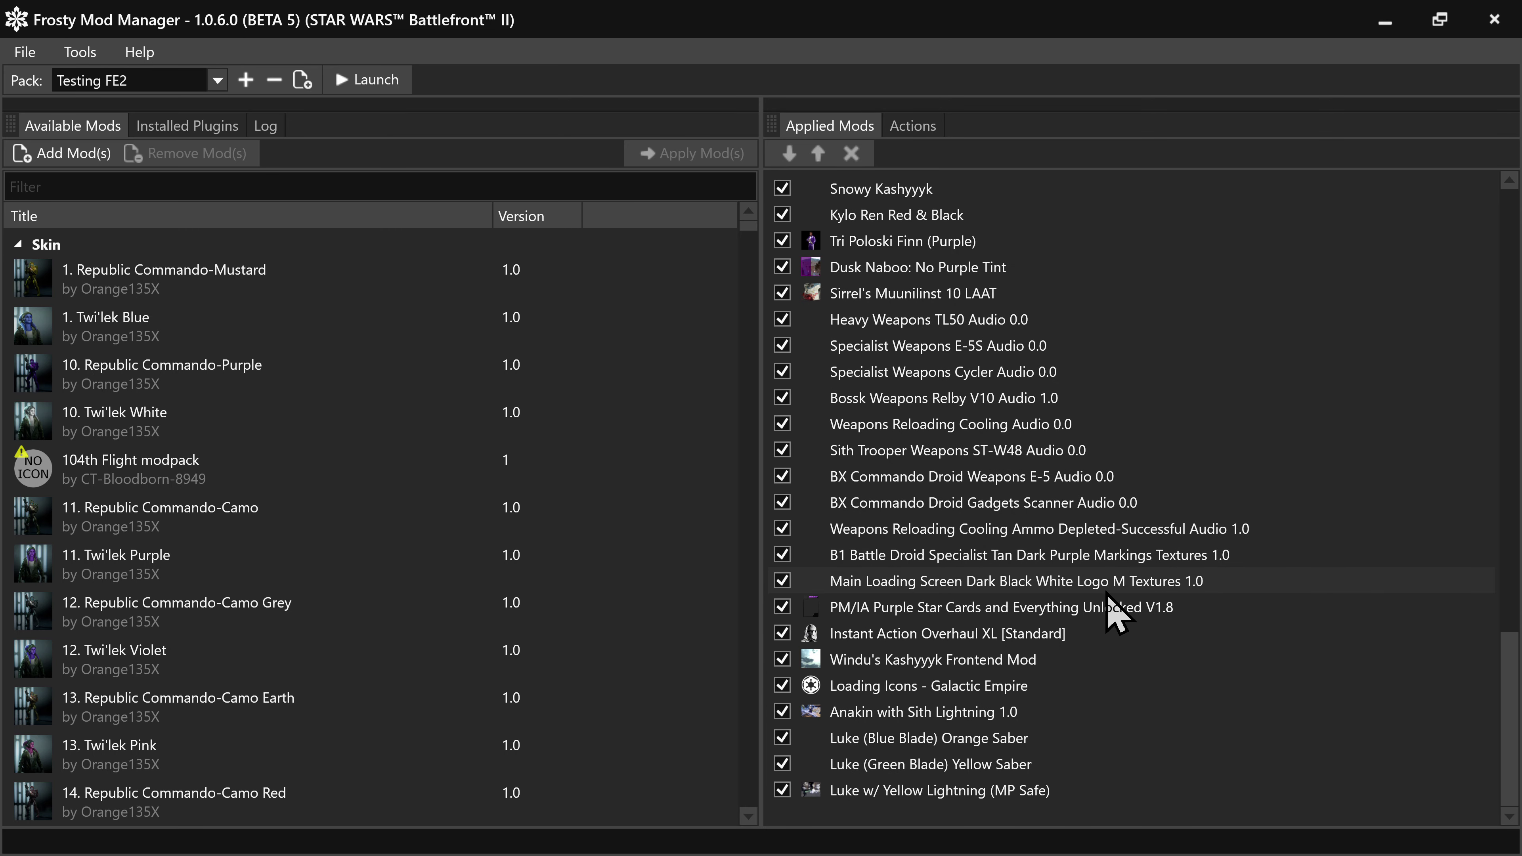
pyautogui.click(1096, 537)
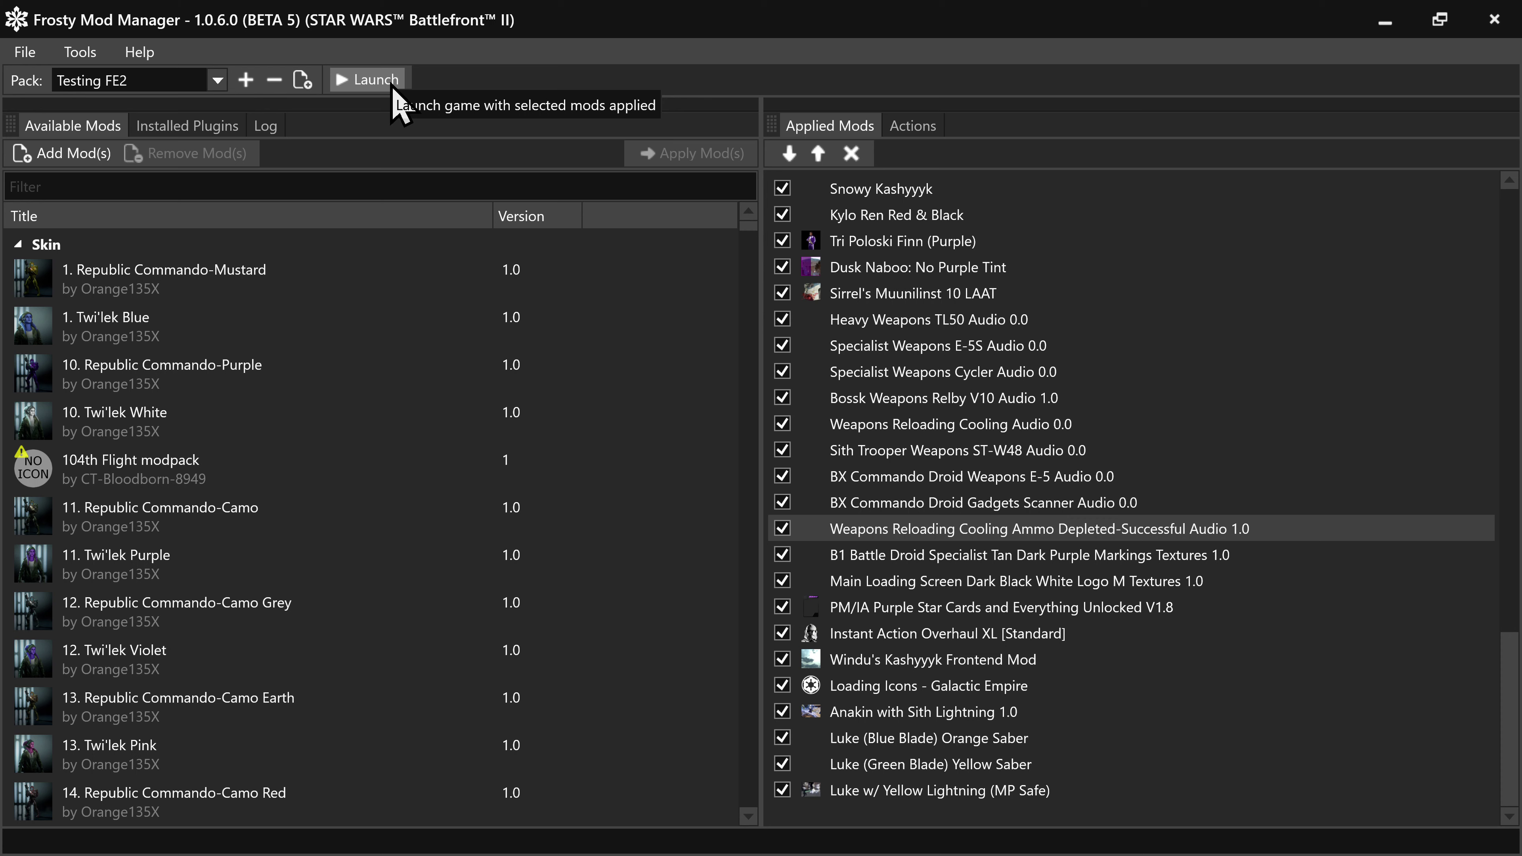
pyautogui.click(376, 79)
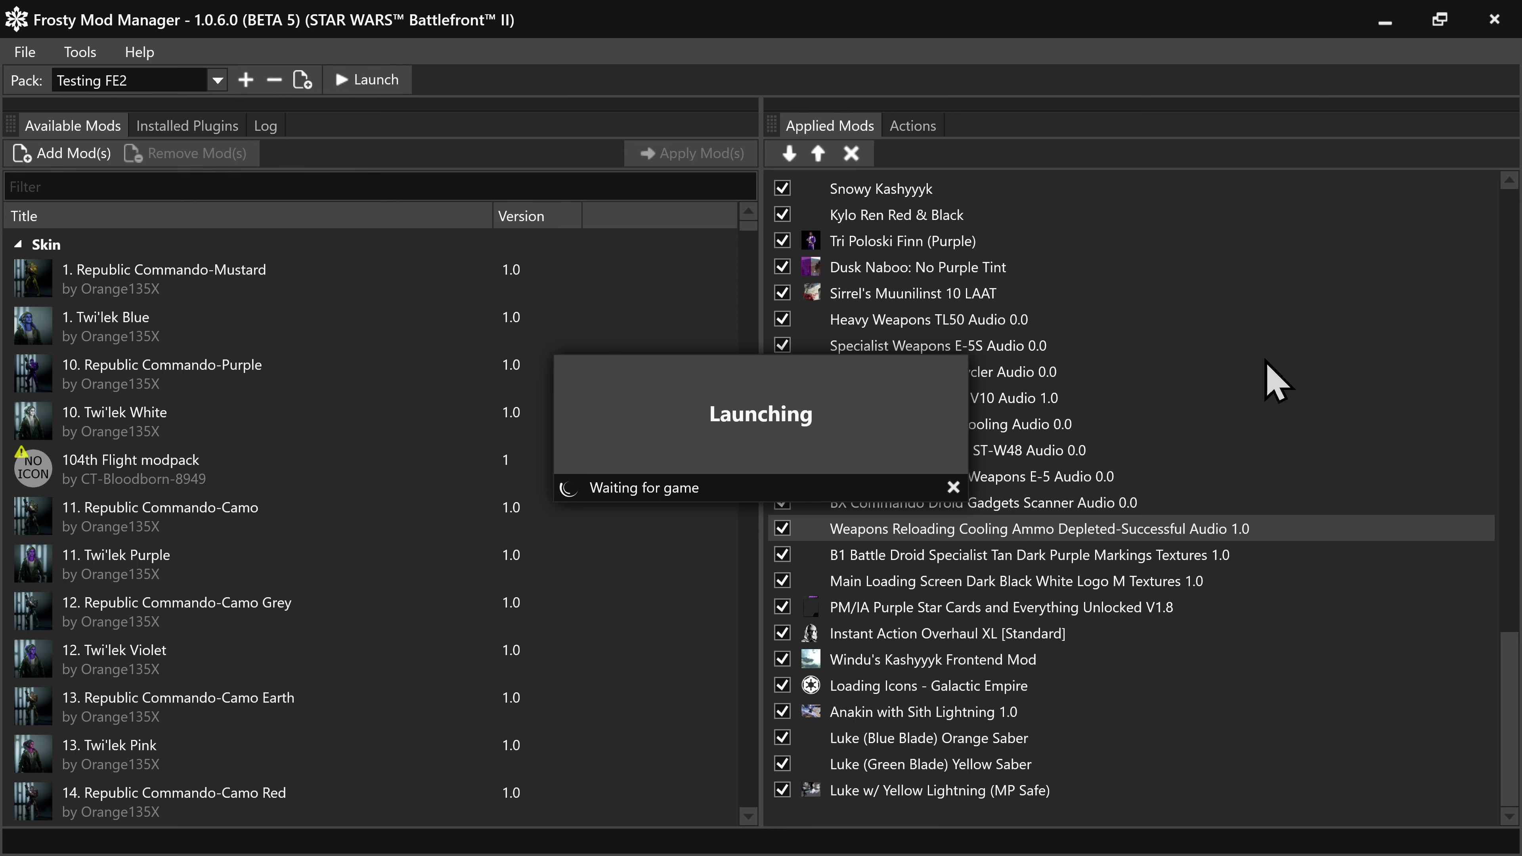
pyautogui.press('XF86AudioLowerVolume')
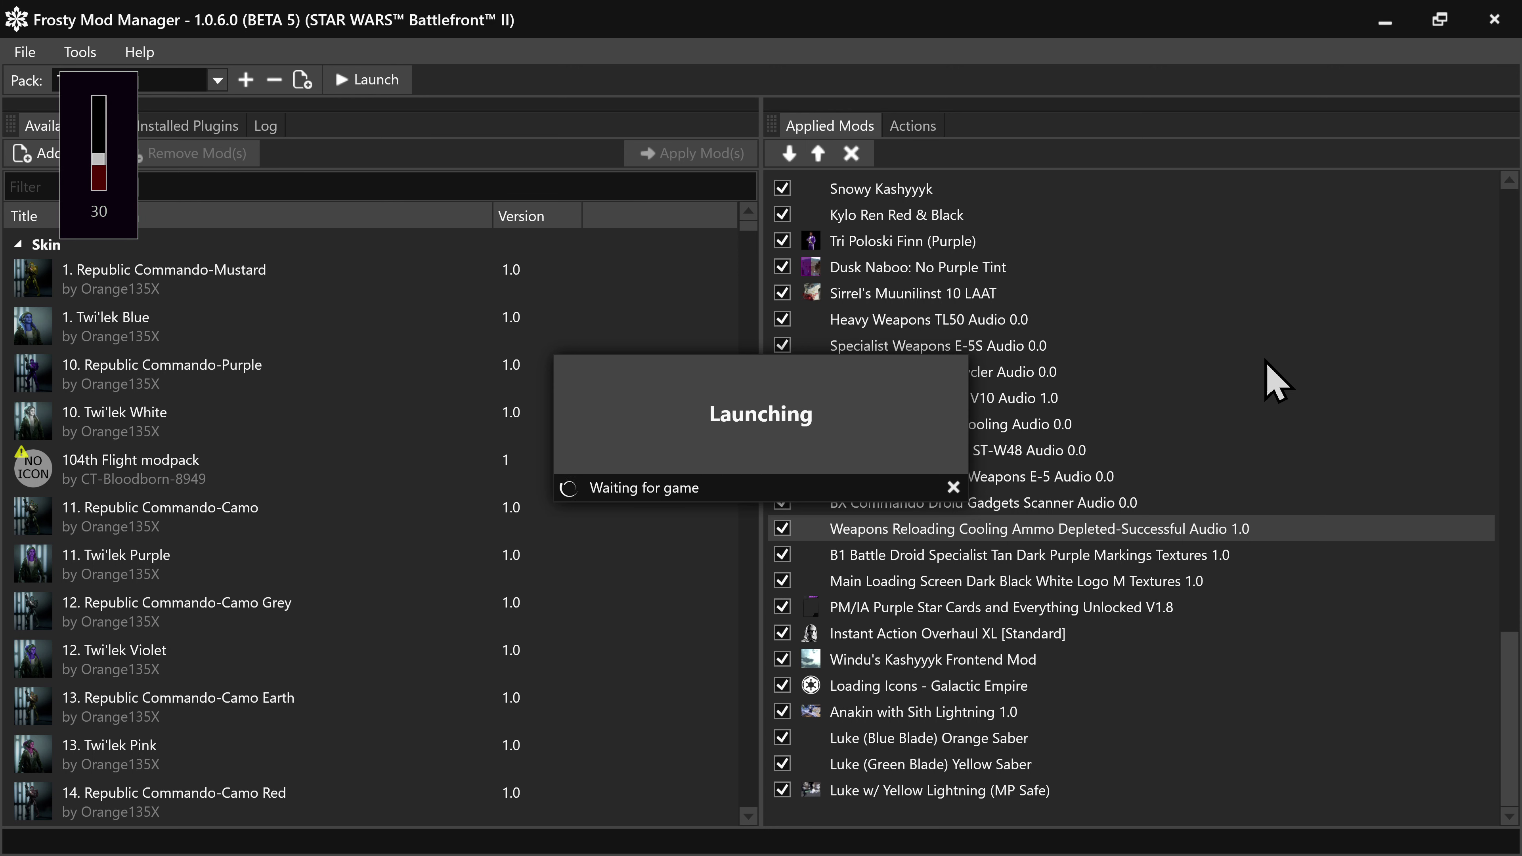
pyautogui.press('XF86AudioRaiseVolume')
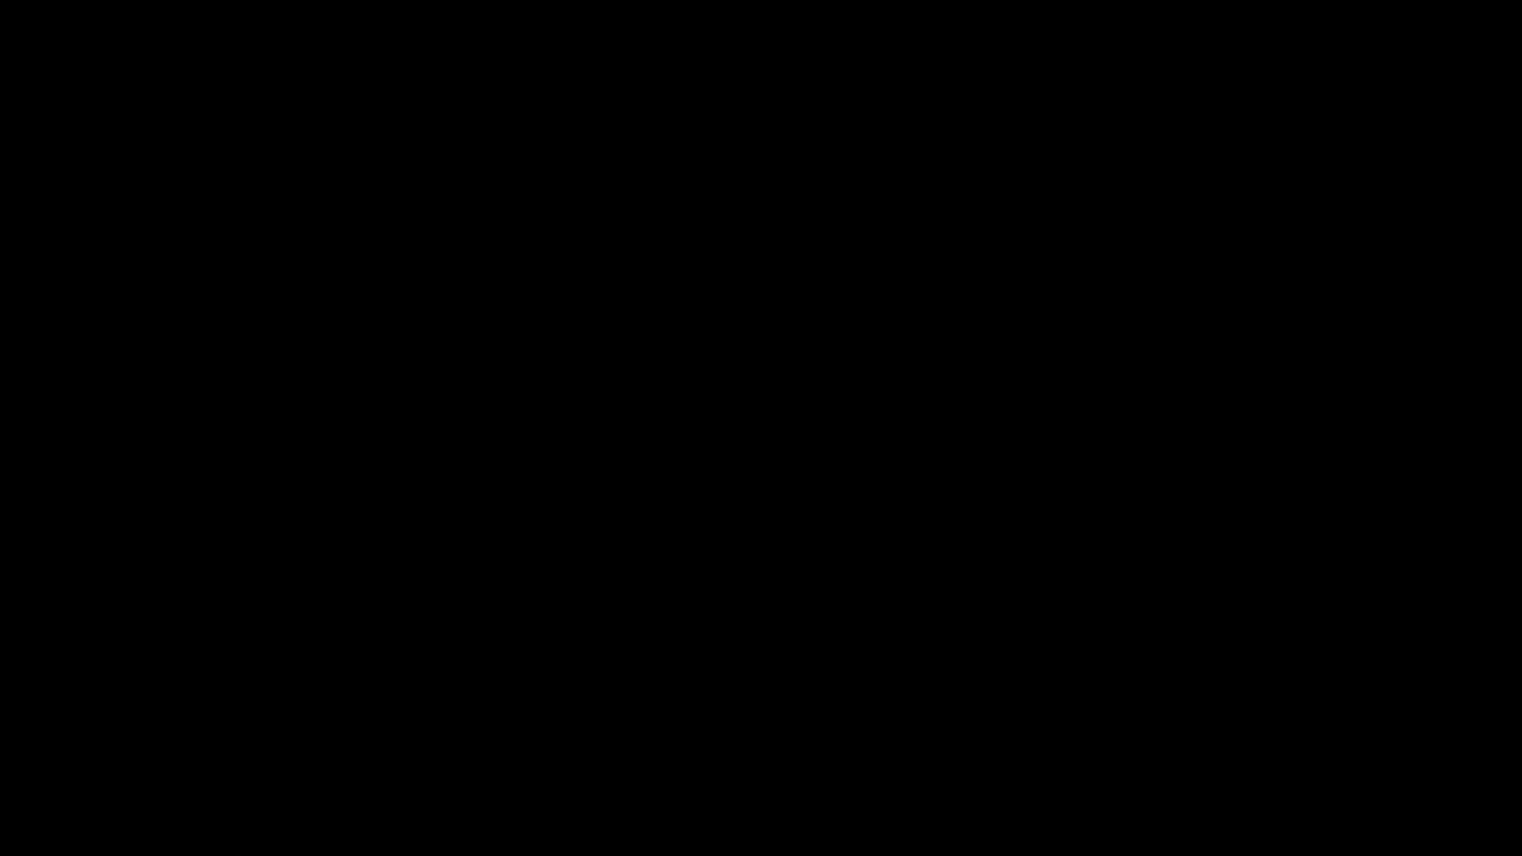
# Close the Star Wars Battlefront II game window from the desktop.
pyautogui.press('super')
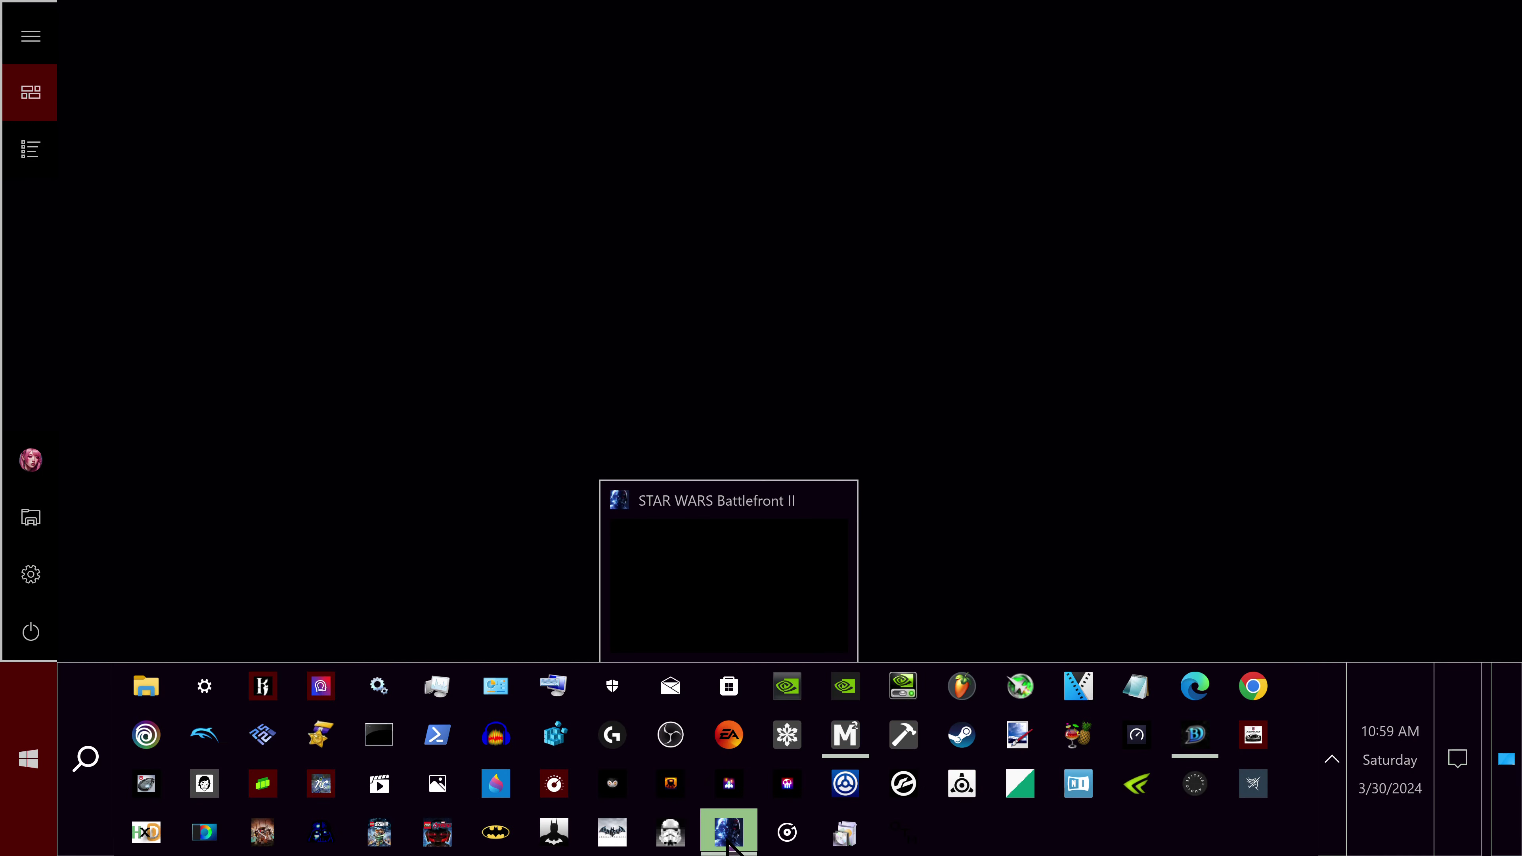
pyautogui.rightClick(725, 826)
pyautogui.click(728, 779)
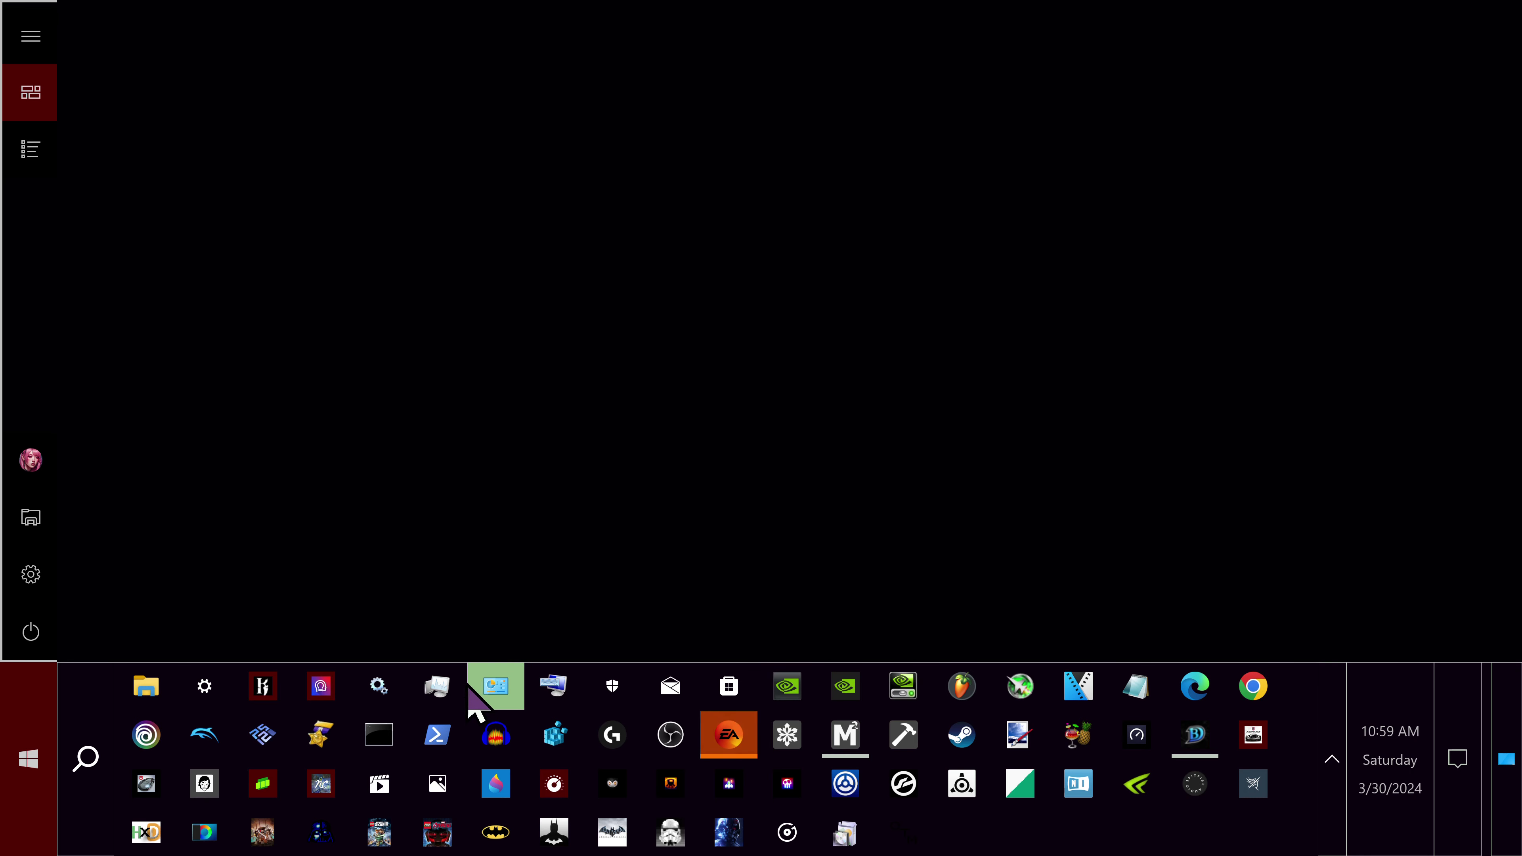
# Open Task Manager with administrator approval, maximize it, and end the Frosty Mod Manager task.
pyautogui.click(446, 688)
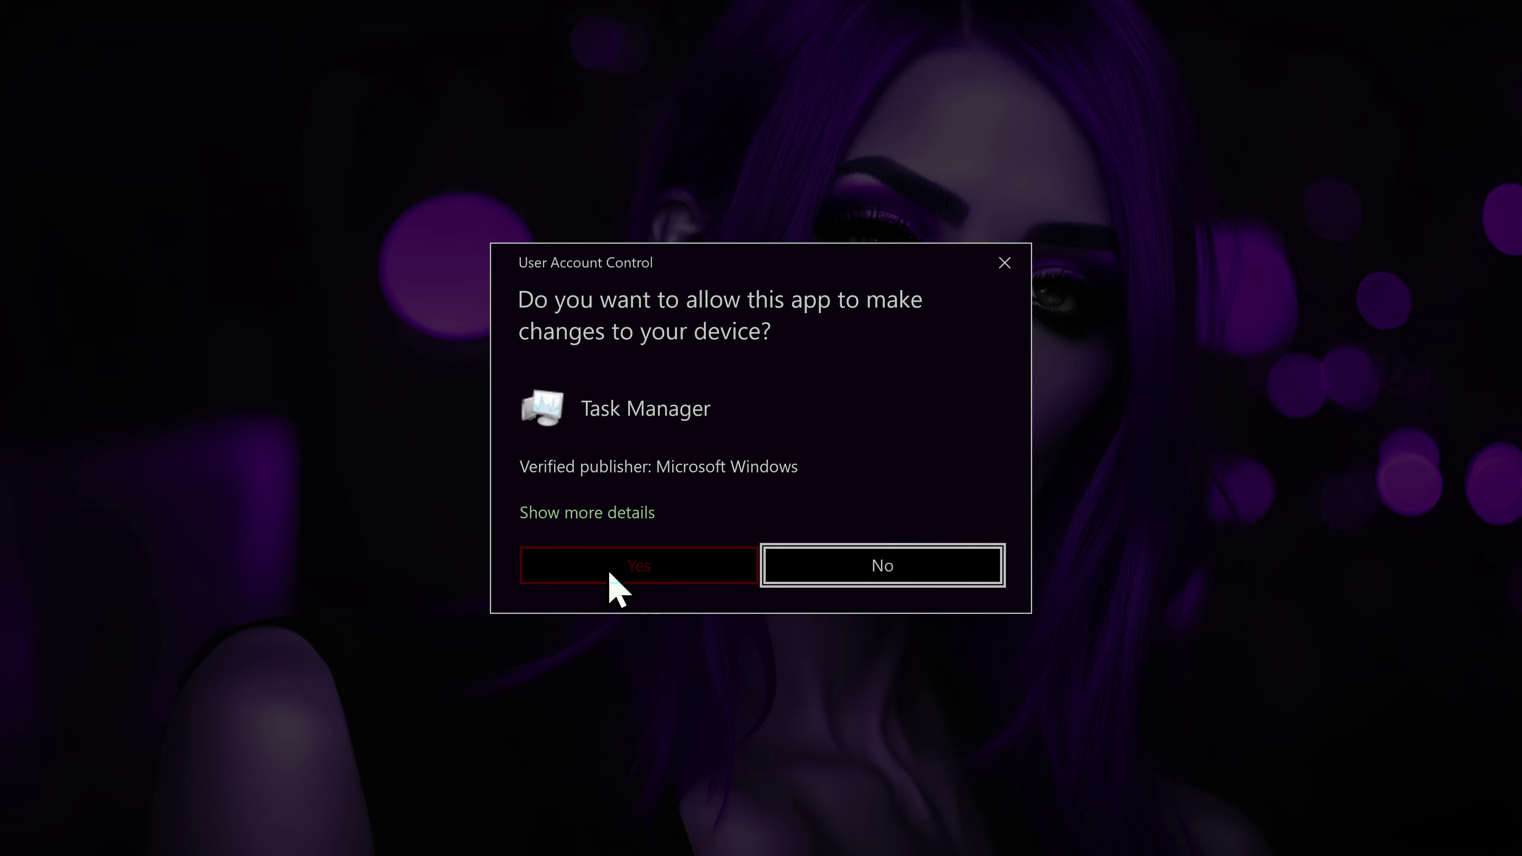
pyautogui.click(610, 574)
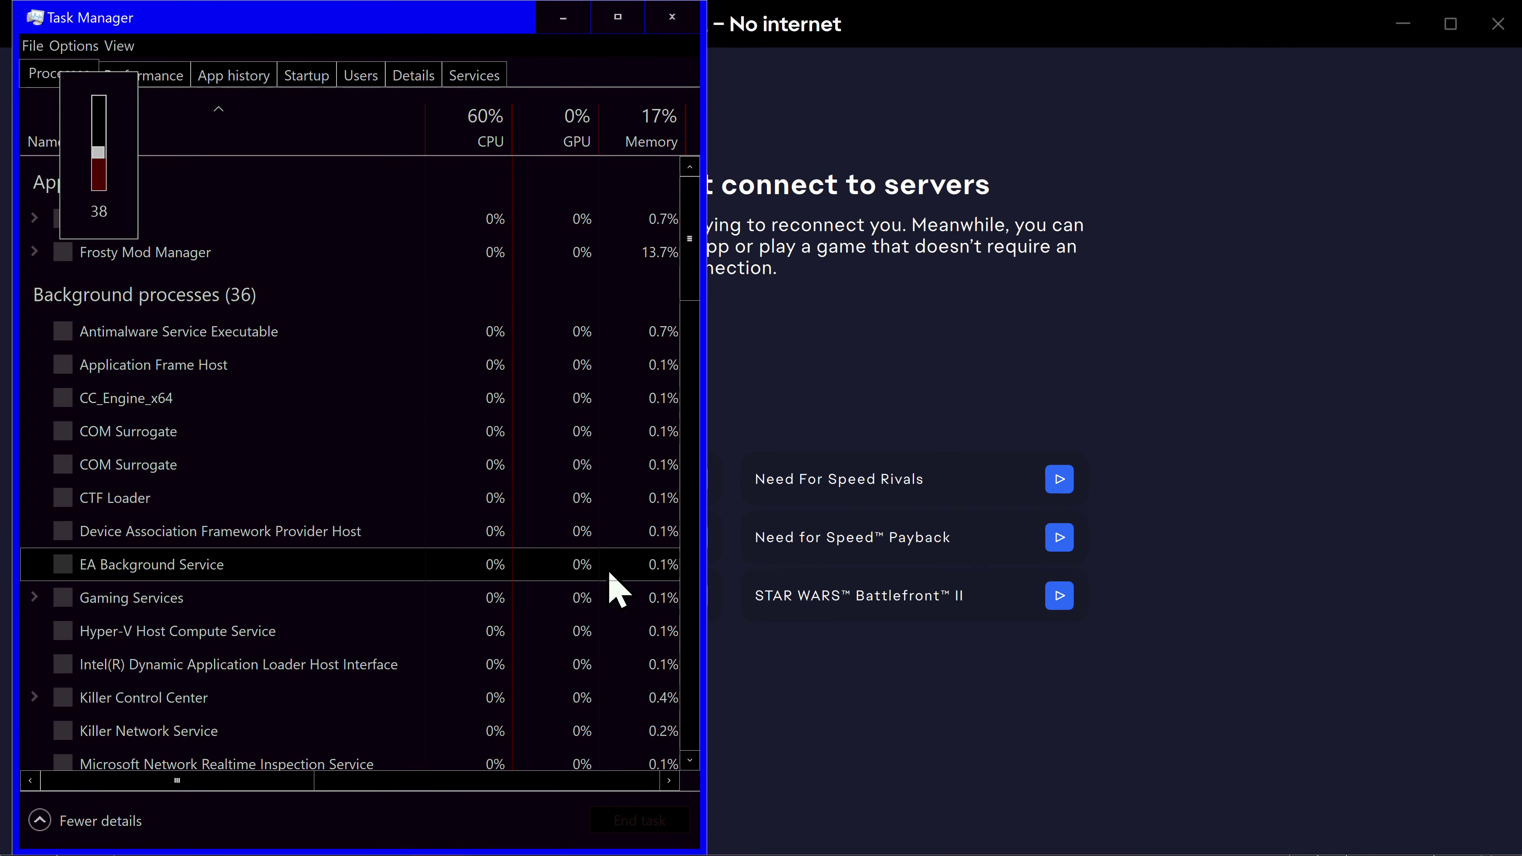
pyautogui.click(618, 16)
pyautogui.rightClick(184, 246)
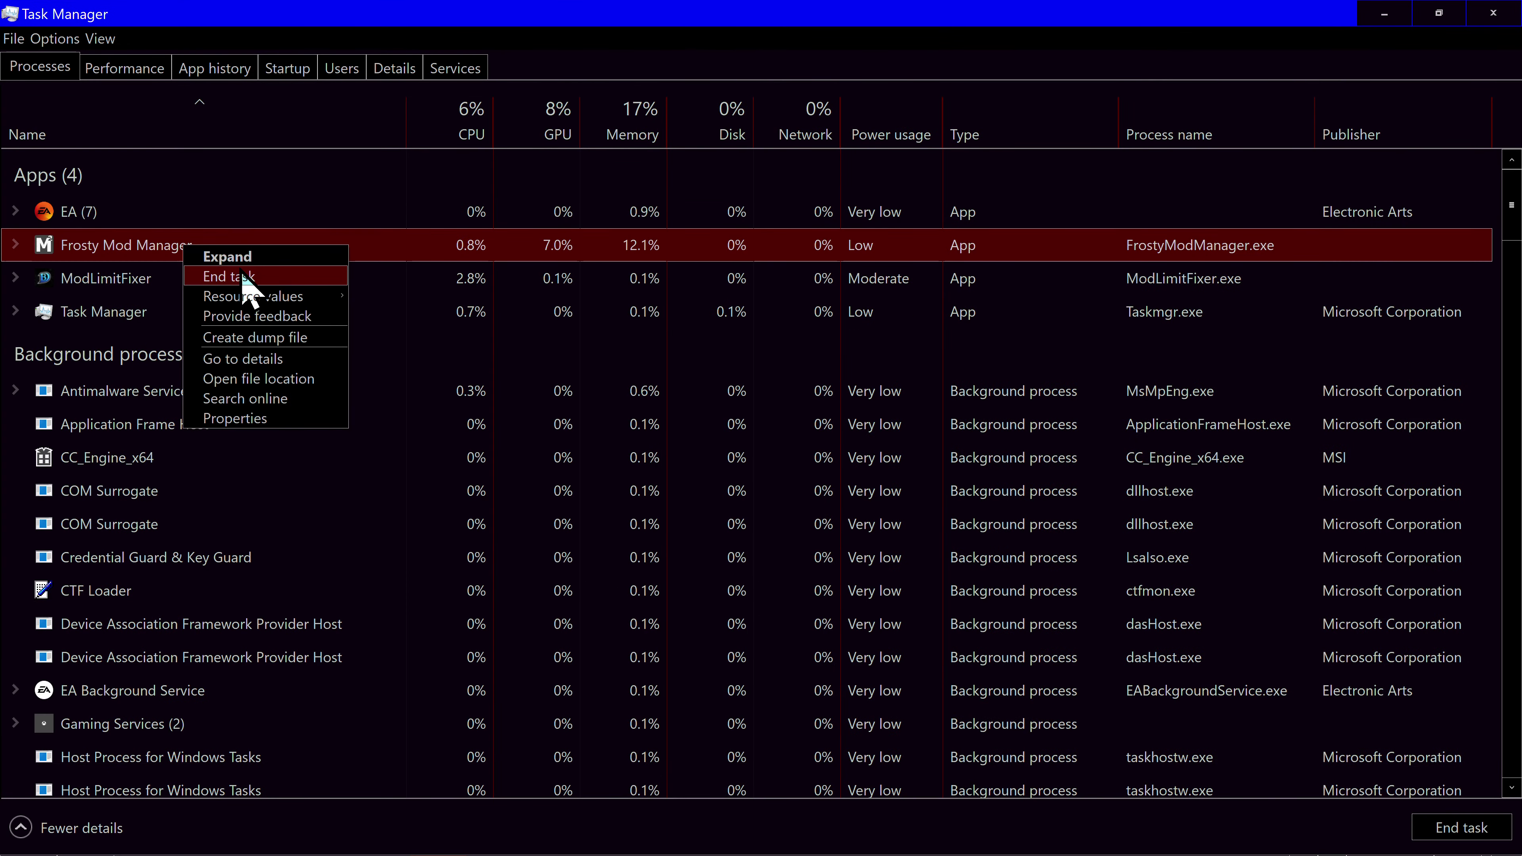
pyautogui.click(242, 277)
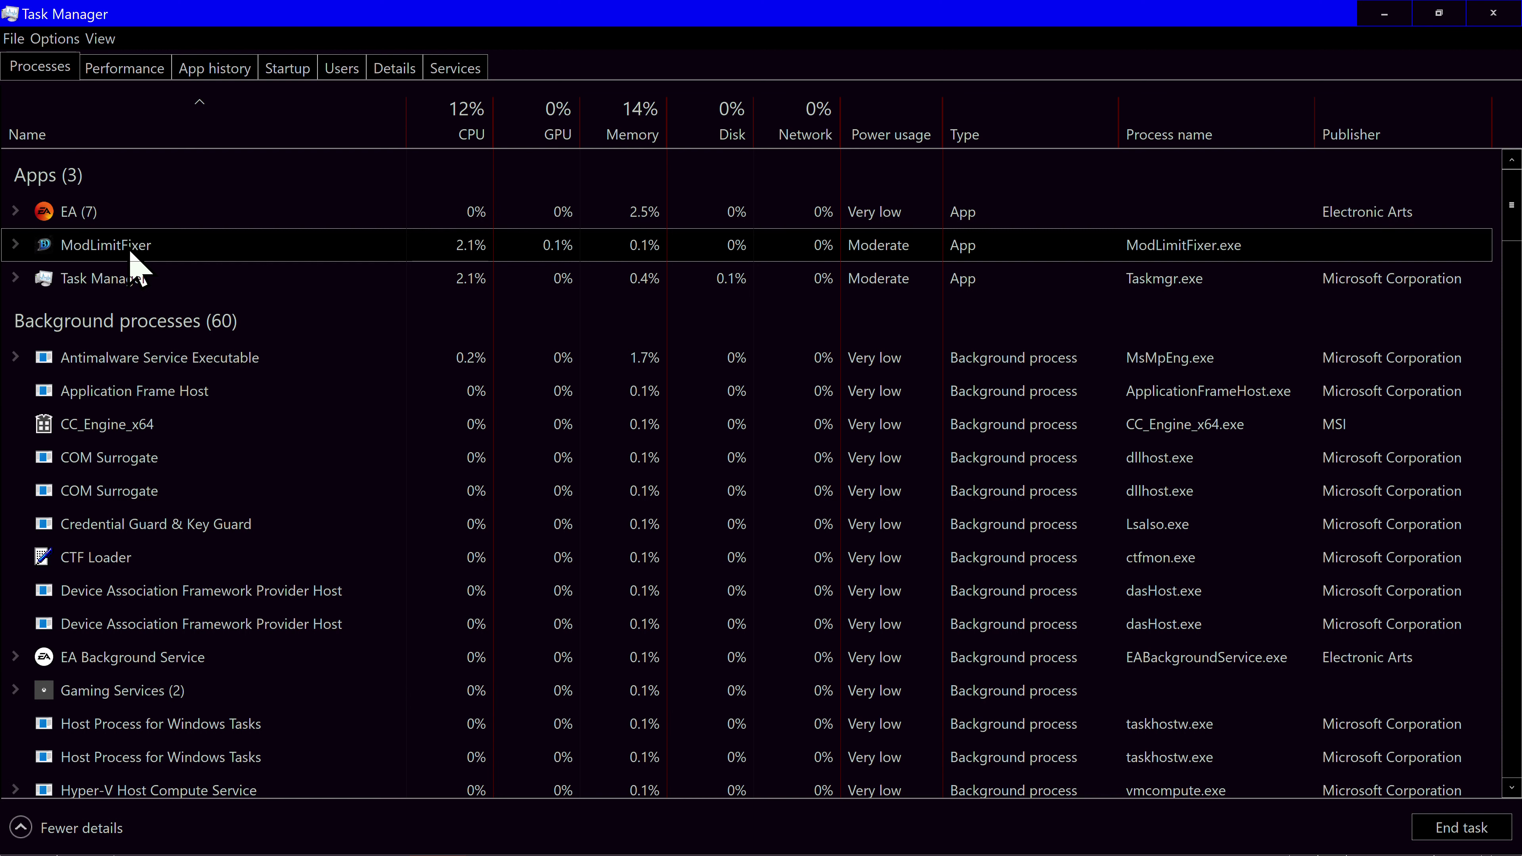
# Leave ModLimitFixer running and end the EA app's task.
pyautogui.rightClick(122, 255)
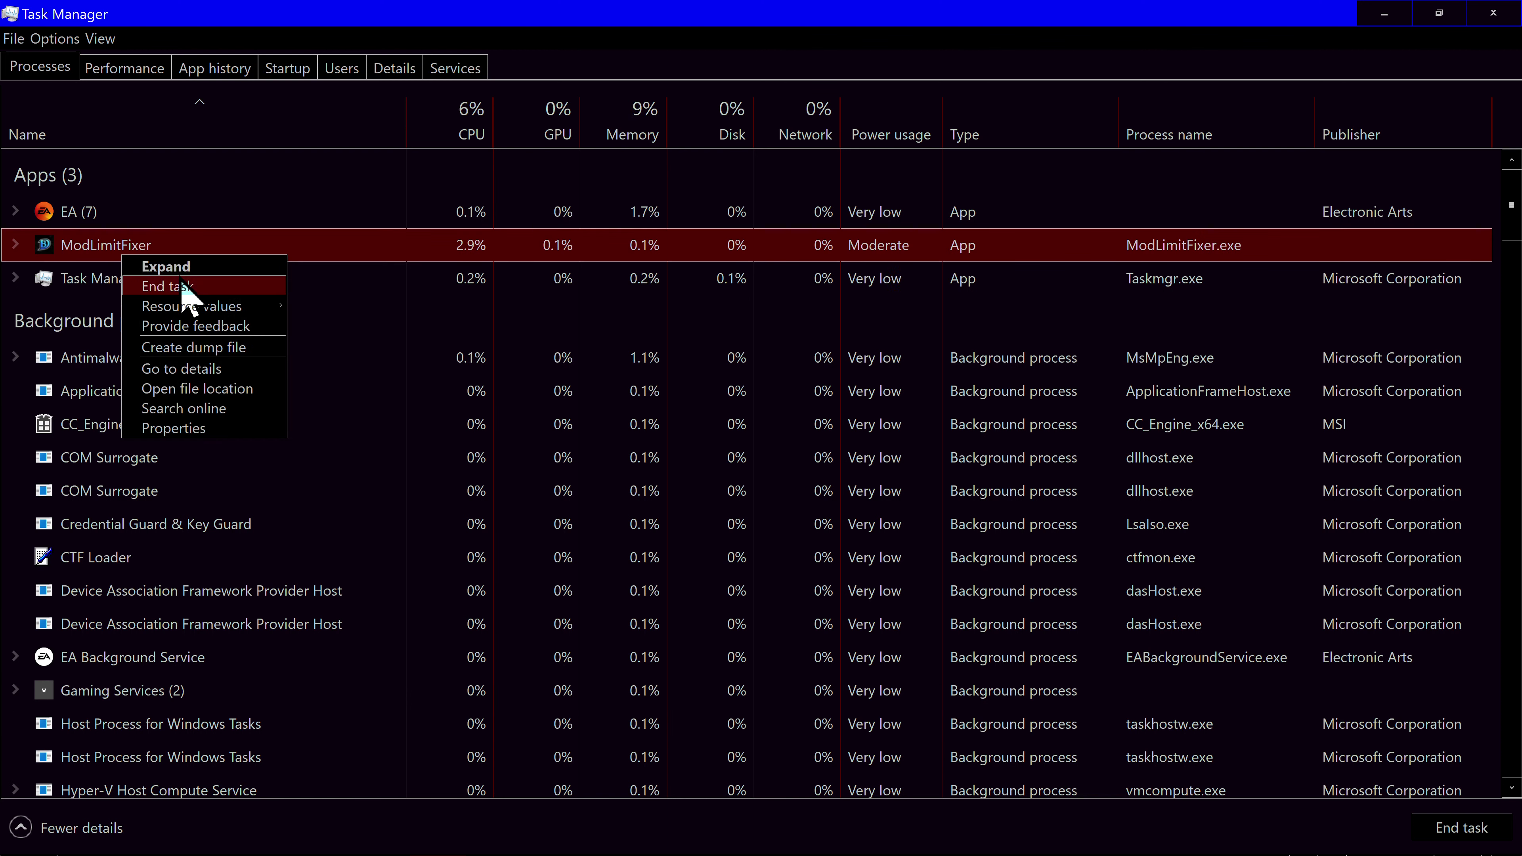
pyautogui.click(576, 12)
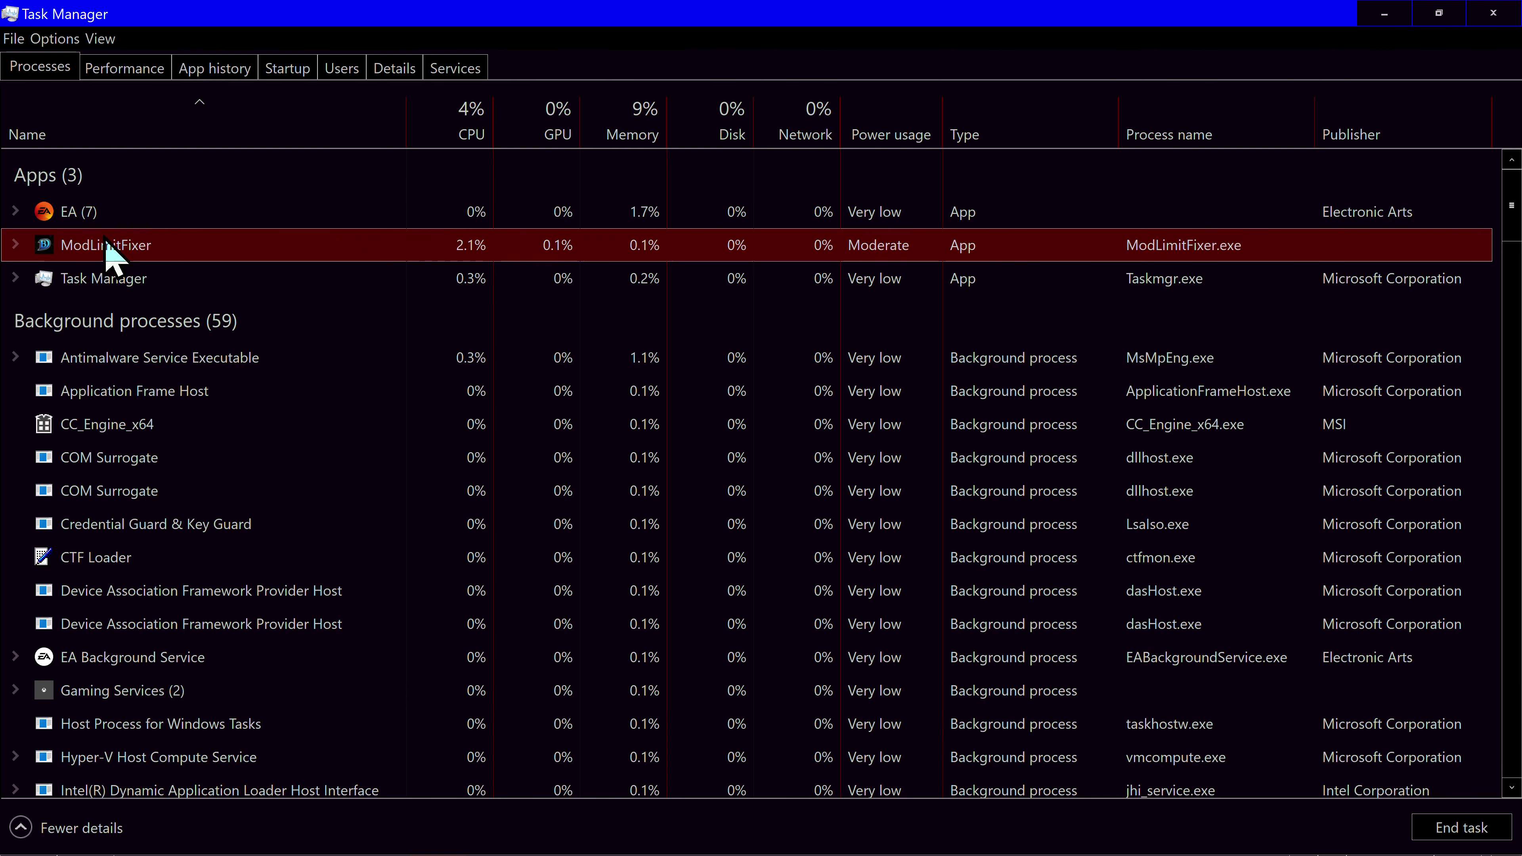
pyautogui.rightClick(94, 217)
pyautogui.click(138, 266)
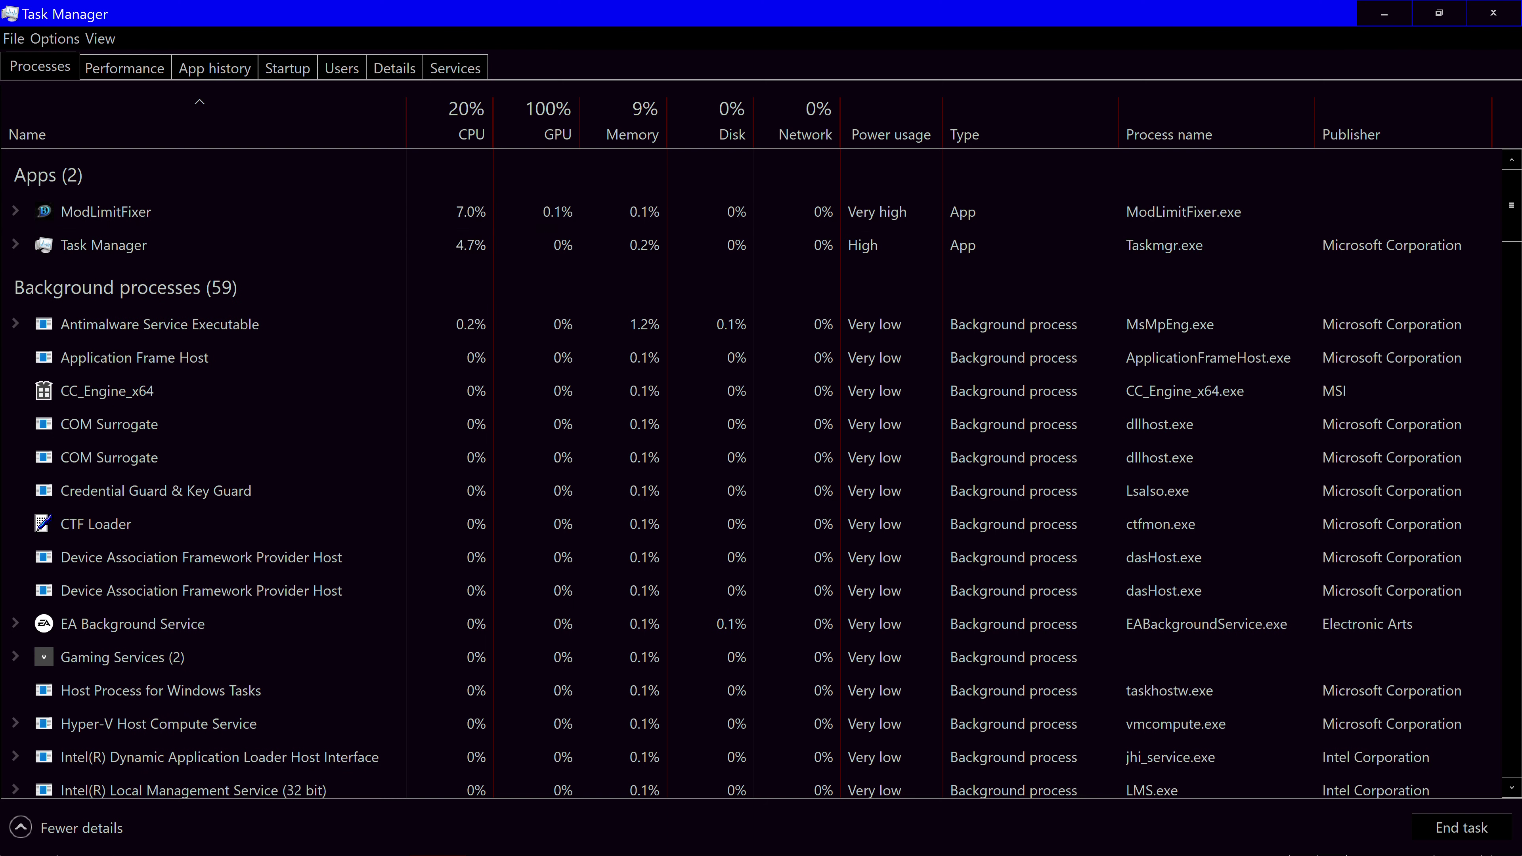
# Minimize Task Manager, switch to the EA app, and start STAR WARS Battlefront II from the installed games.
pyautogui.click(1383, 13)
pyautogui.click(728, 734)
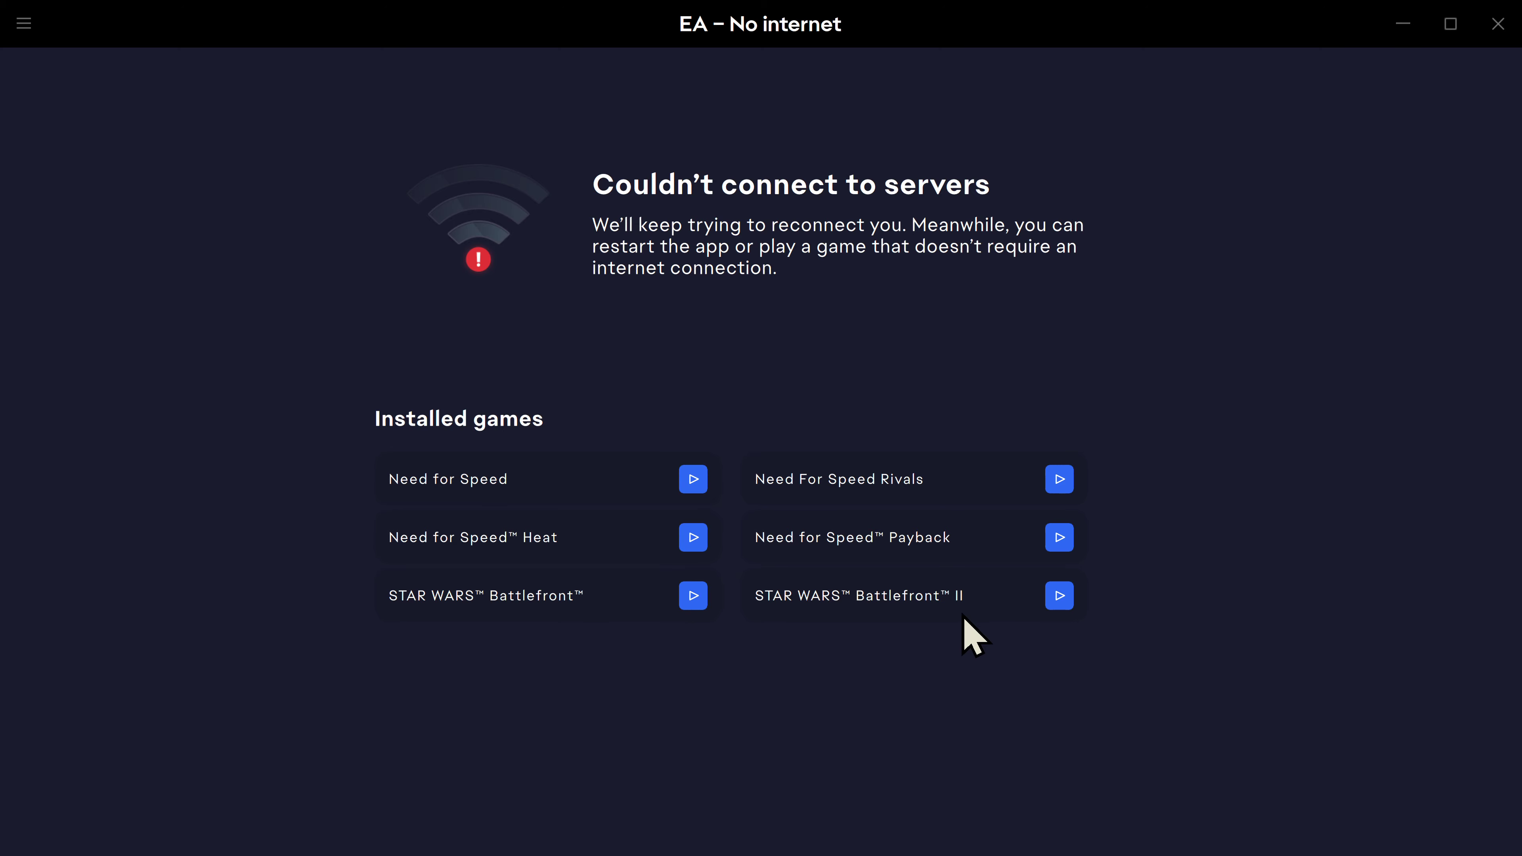
pyautogui.click(1058, 596)
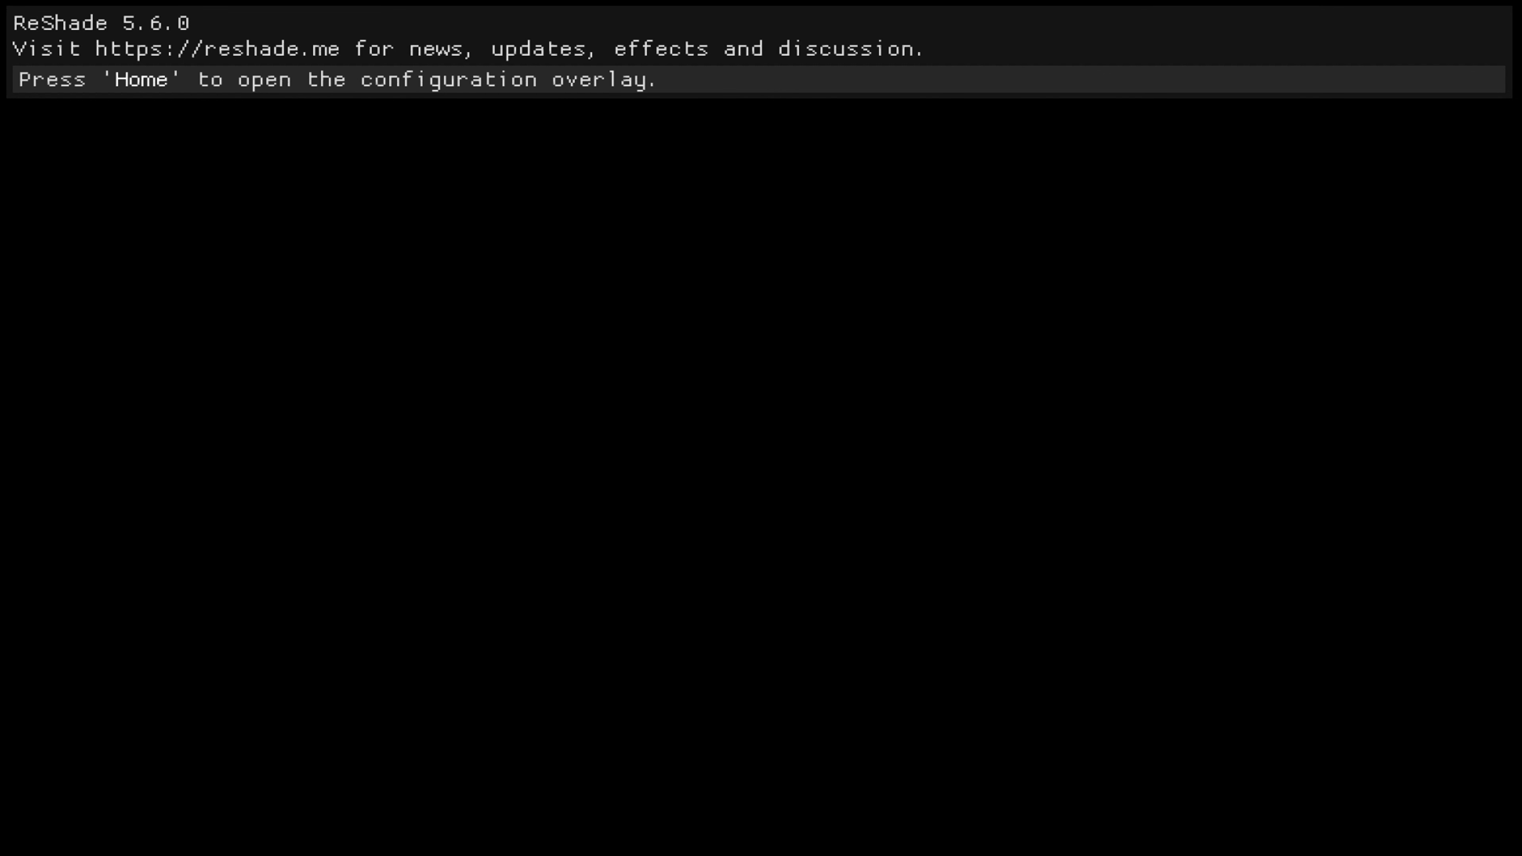
# Bring up the desktop over the running game and close the Star Wars Battlefront II window.
pyautogui.hotkey('ctrl', 'shift', 'Escape')
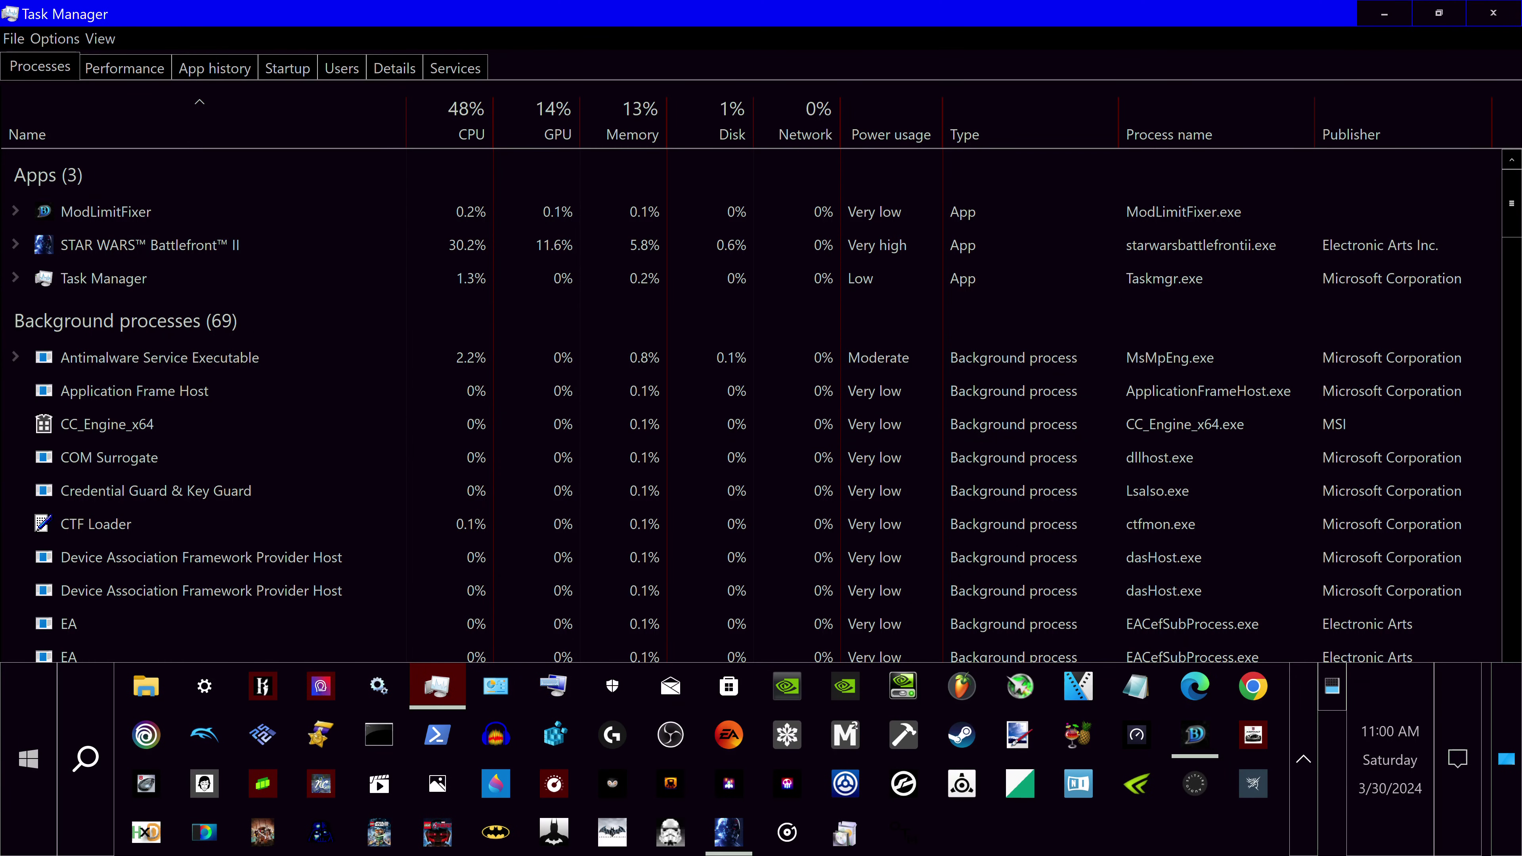
pyautogui.rightClick(729, 831)
pyautogui.click(743, 779)
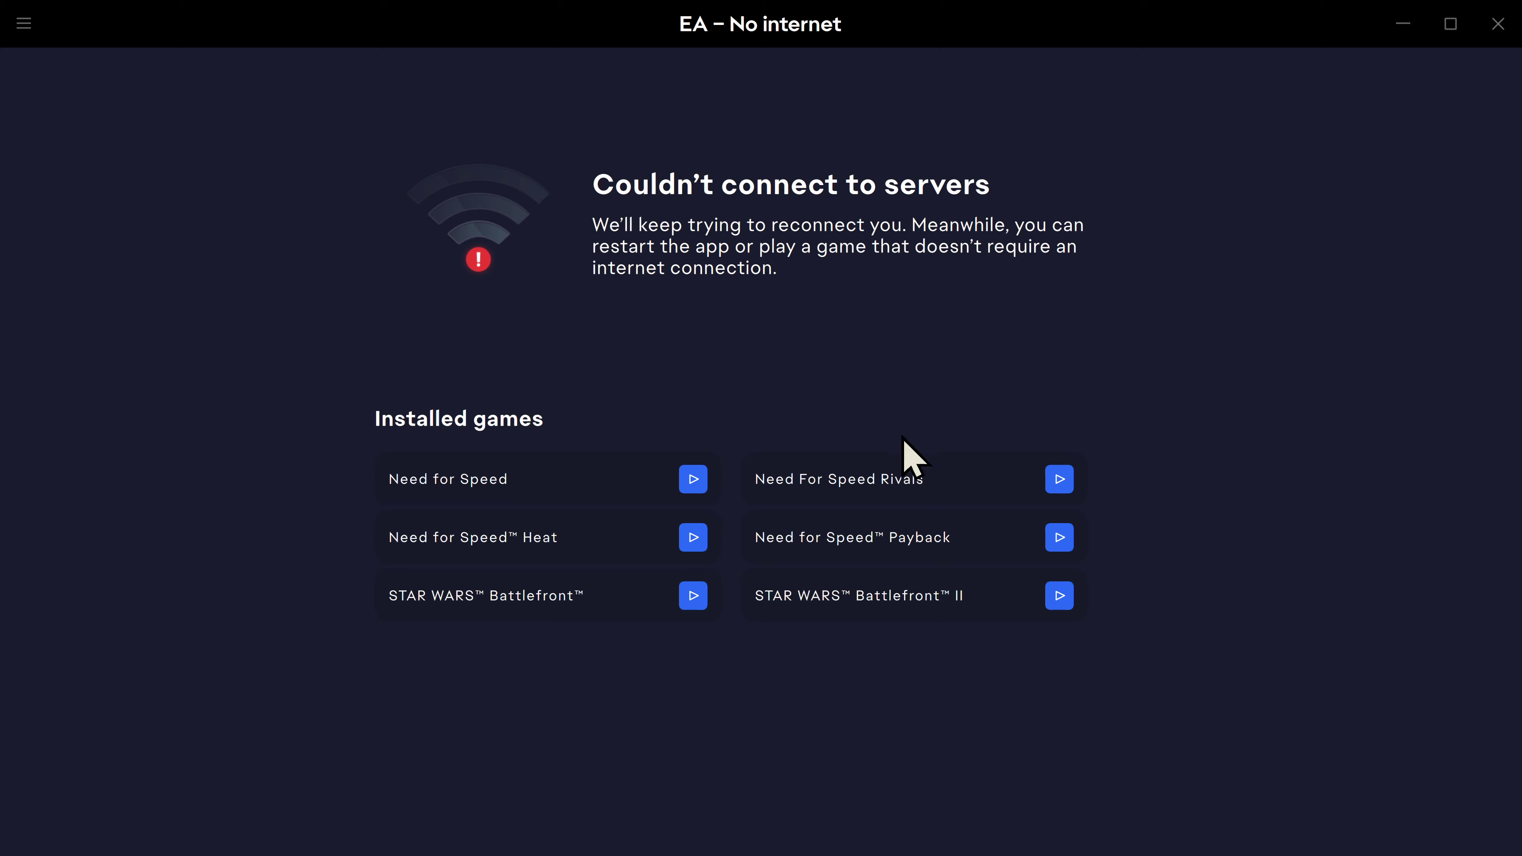
# Switch to Control Panel and open the network adapter settings through the Network and Sharing Center.
pyautogui.press('super')
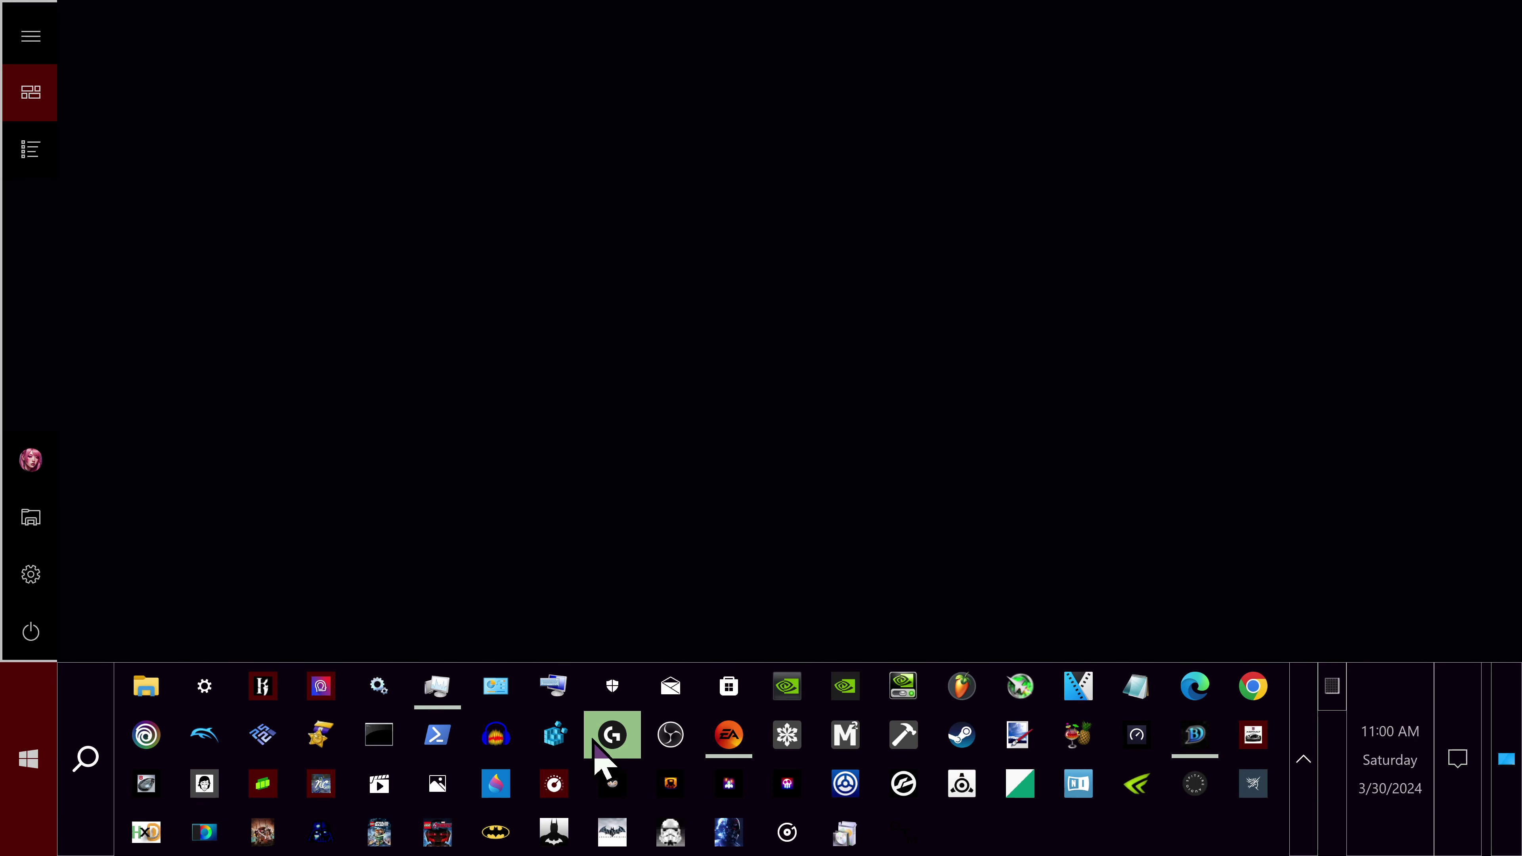
pyautogui.click(508, 696)
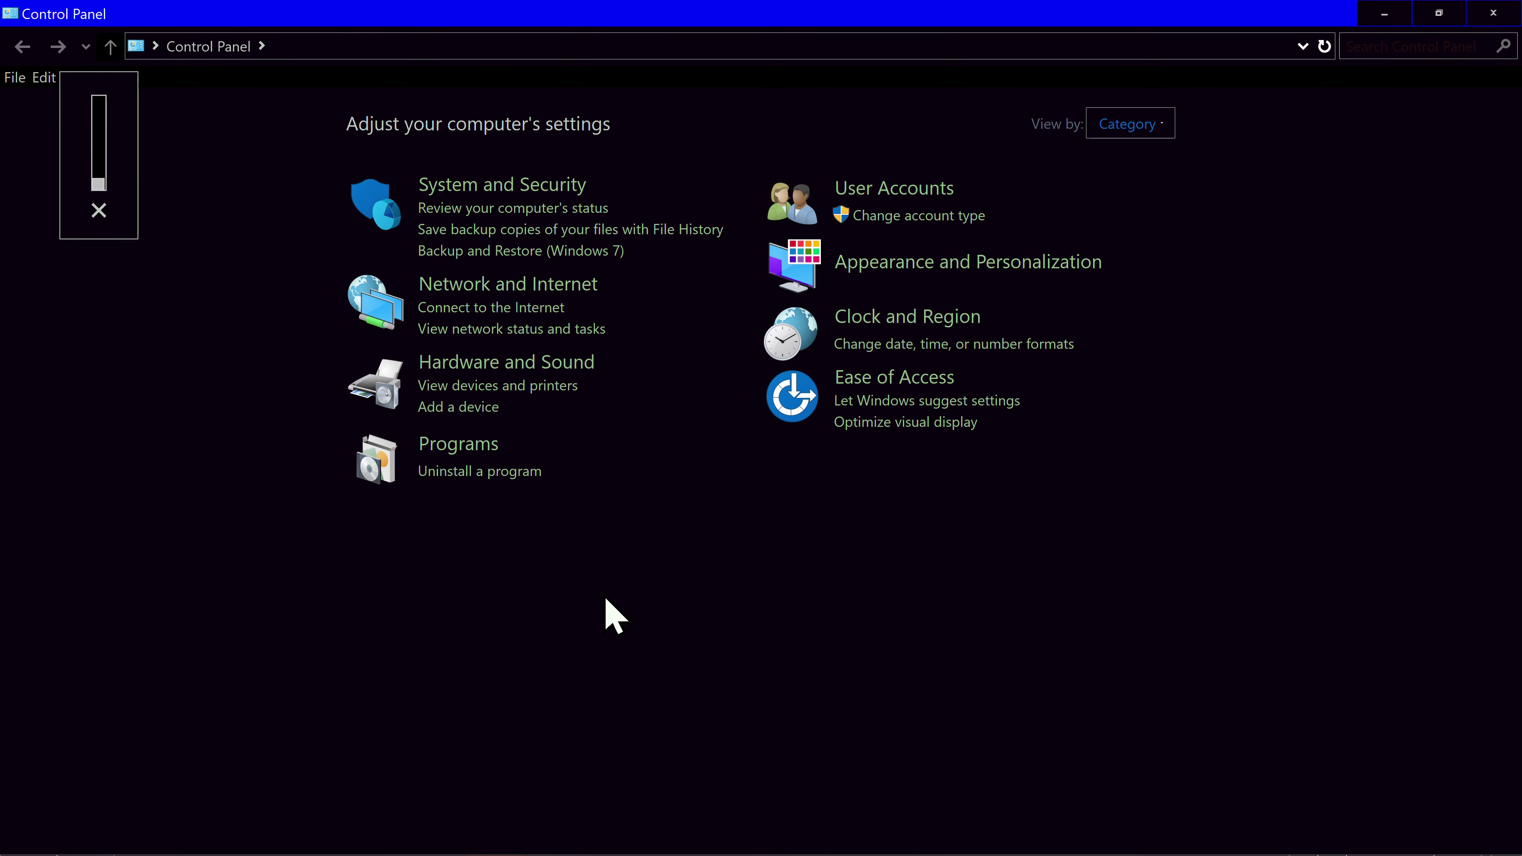
pyautogui.click(543, 286)
pyautogui.click(431, 151)
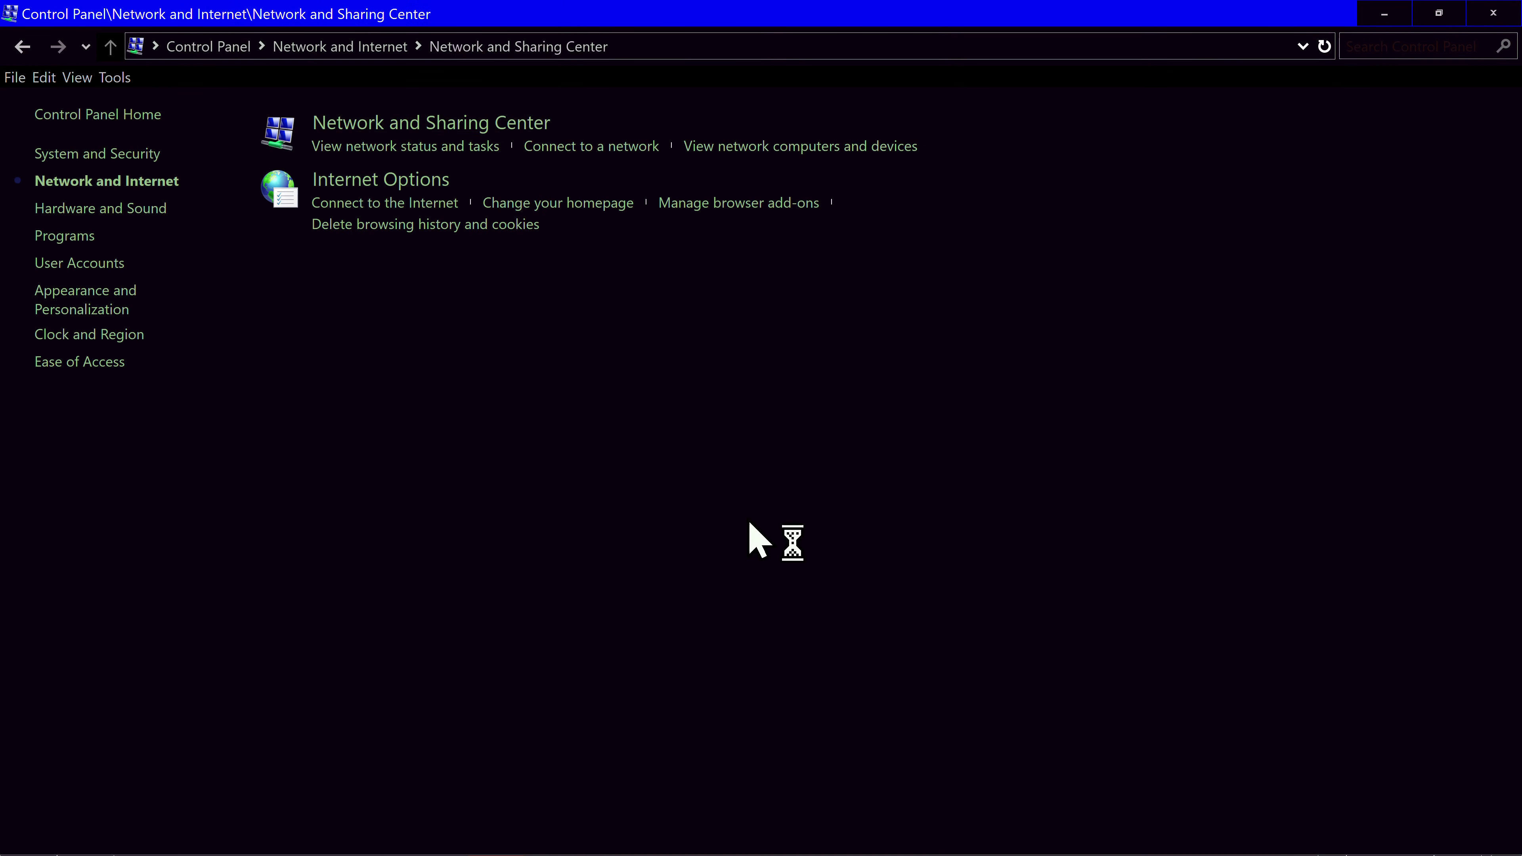
pyautogui.click(84, 158)
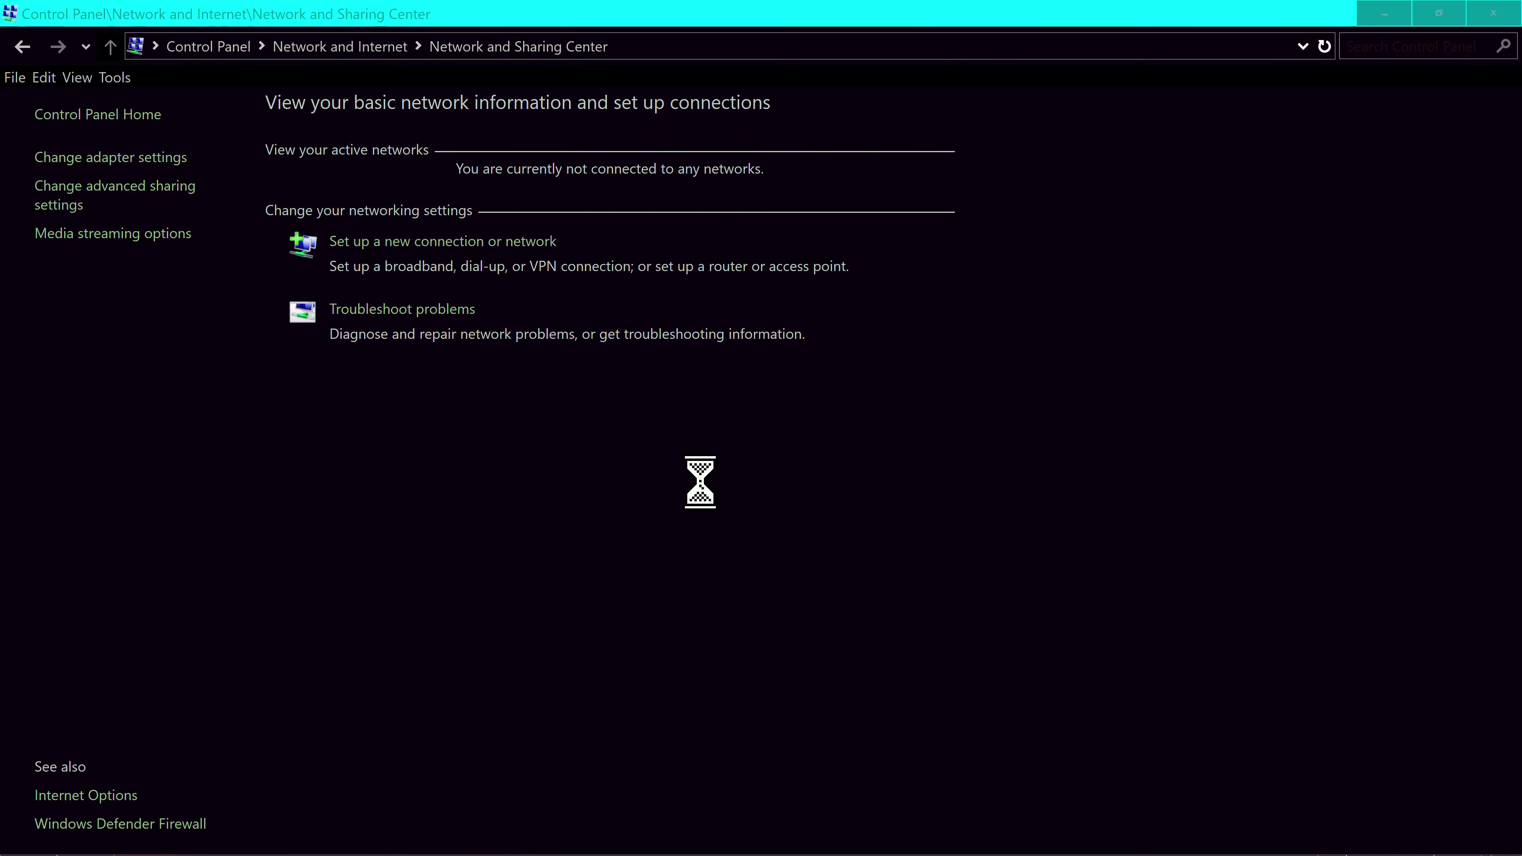
pyautogui.hotkey('alt', 'Tab')
pyautogui.hotkey('alt', 'Tab')
# Enable the Wi-Fi network adapter and approve the administrator request.
pyautogui.rightClick(752, 400)
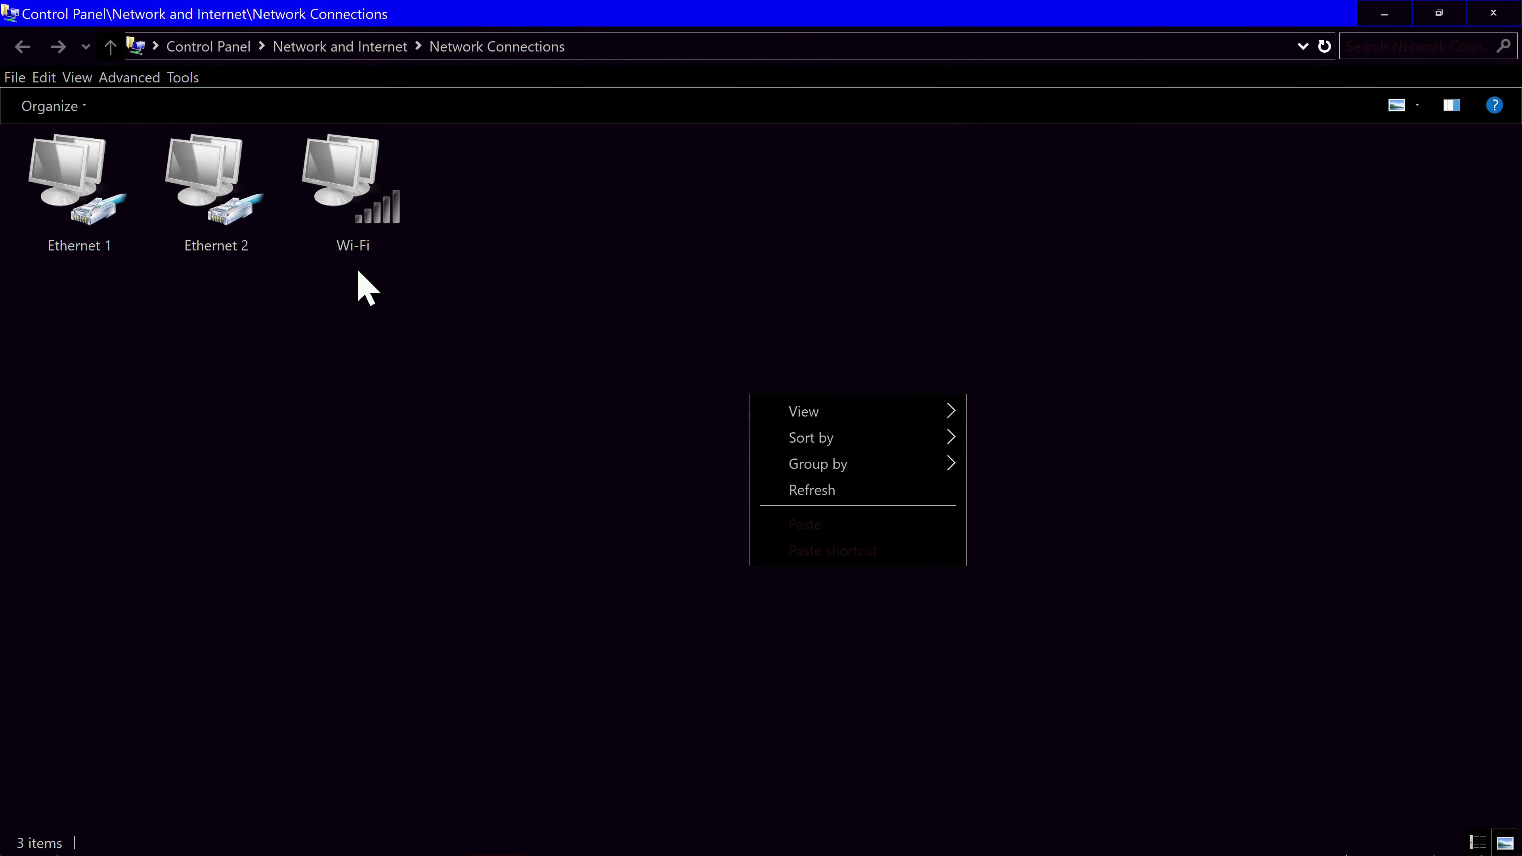
pyautogui.doubleClick(365, 256)
pyautogui.click(690, 574)
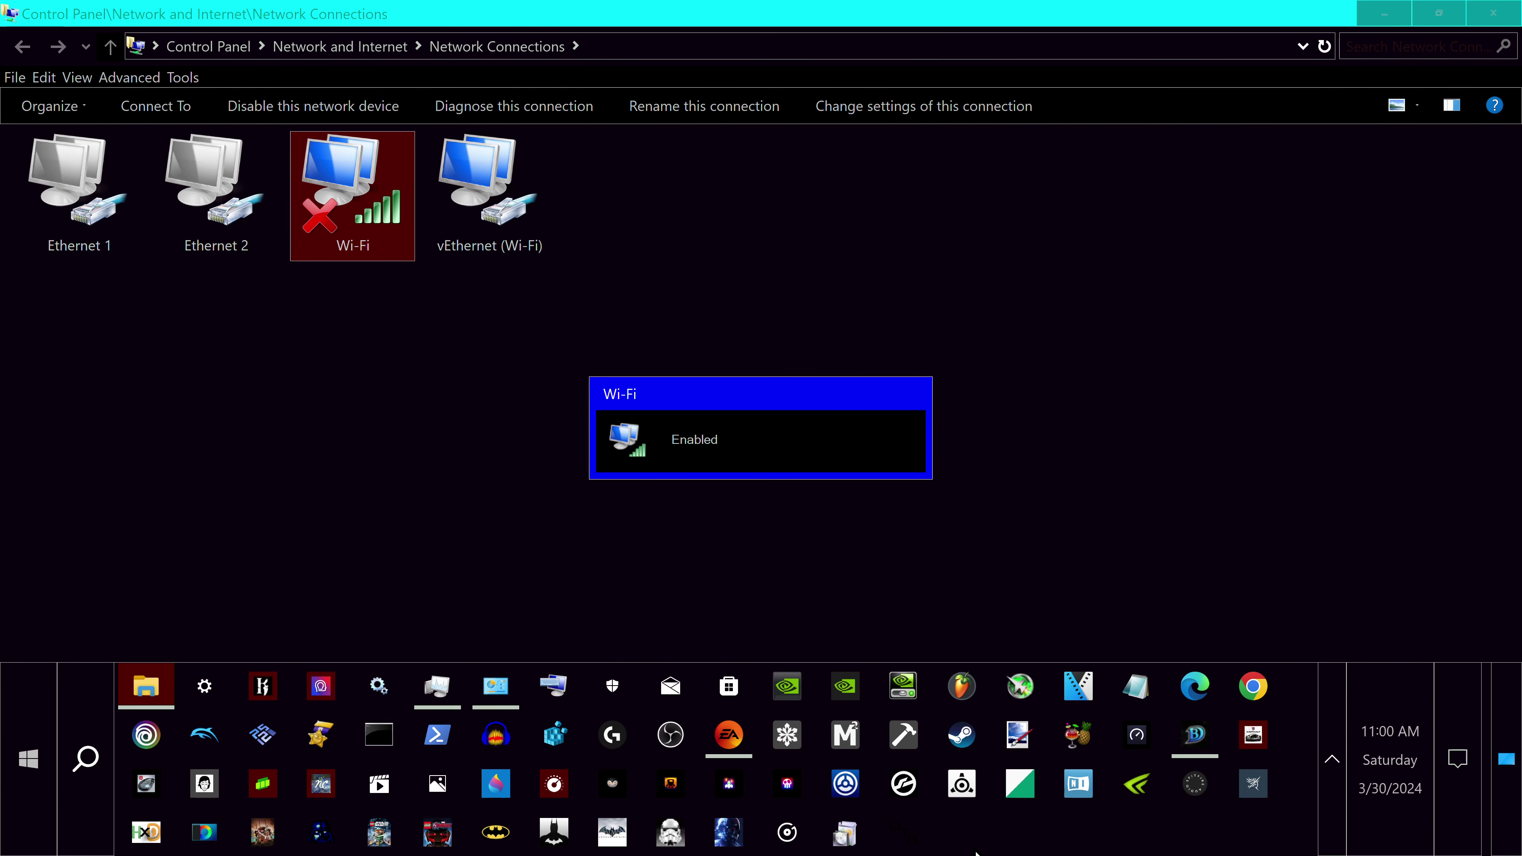
# Open the list of available wireless networks and connect to the 1A2B3C network.
pyautogui.click(1340, 719)
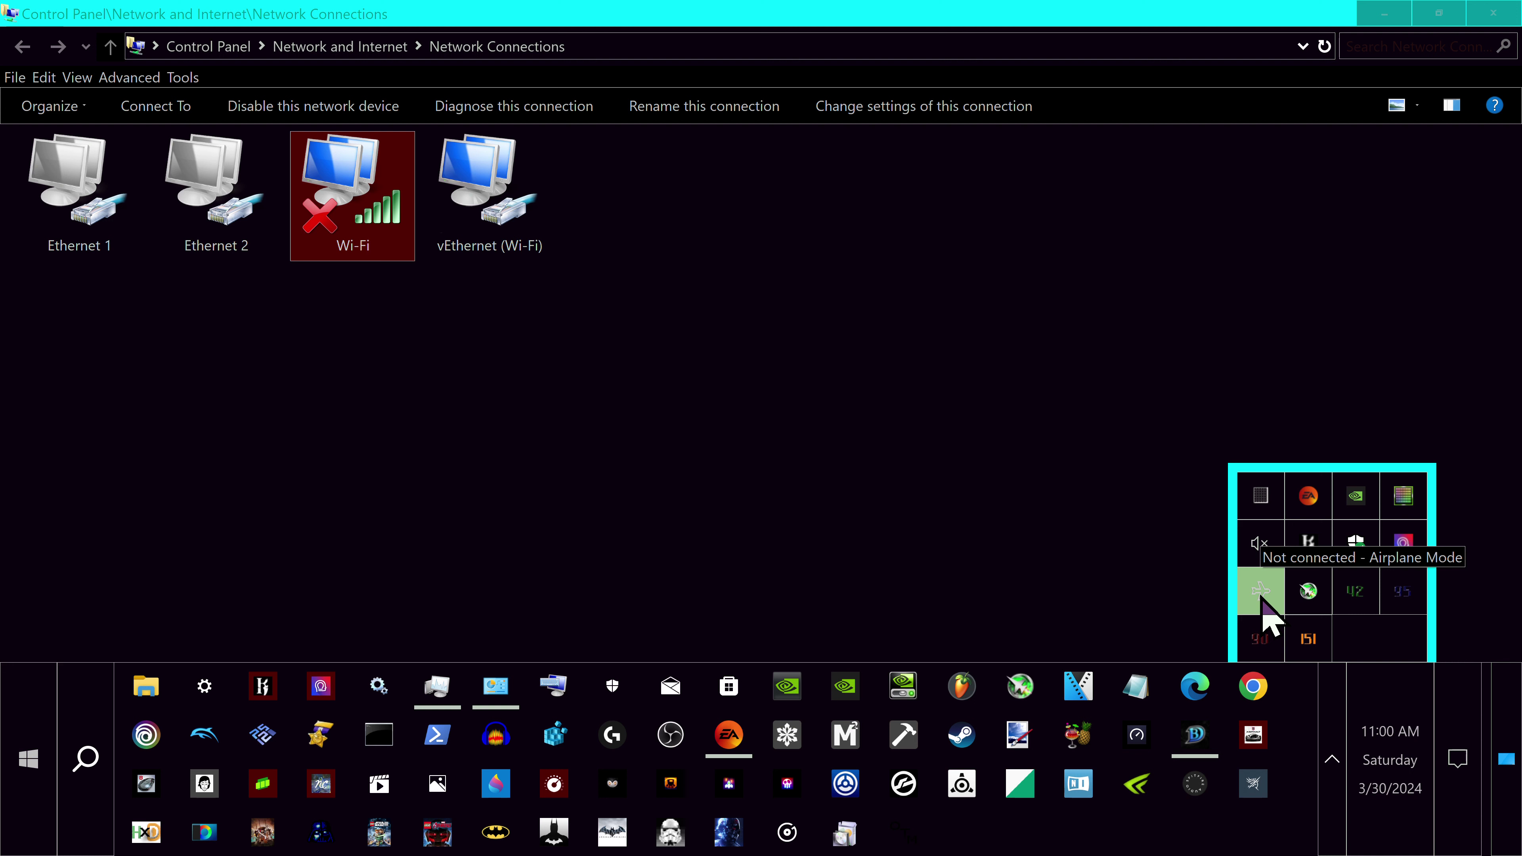
pyautogui.click(1261, 599)
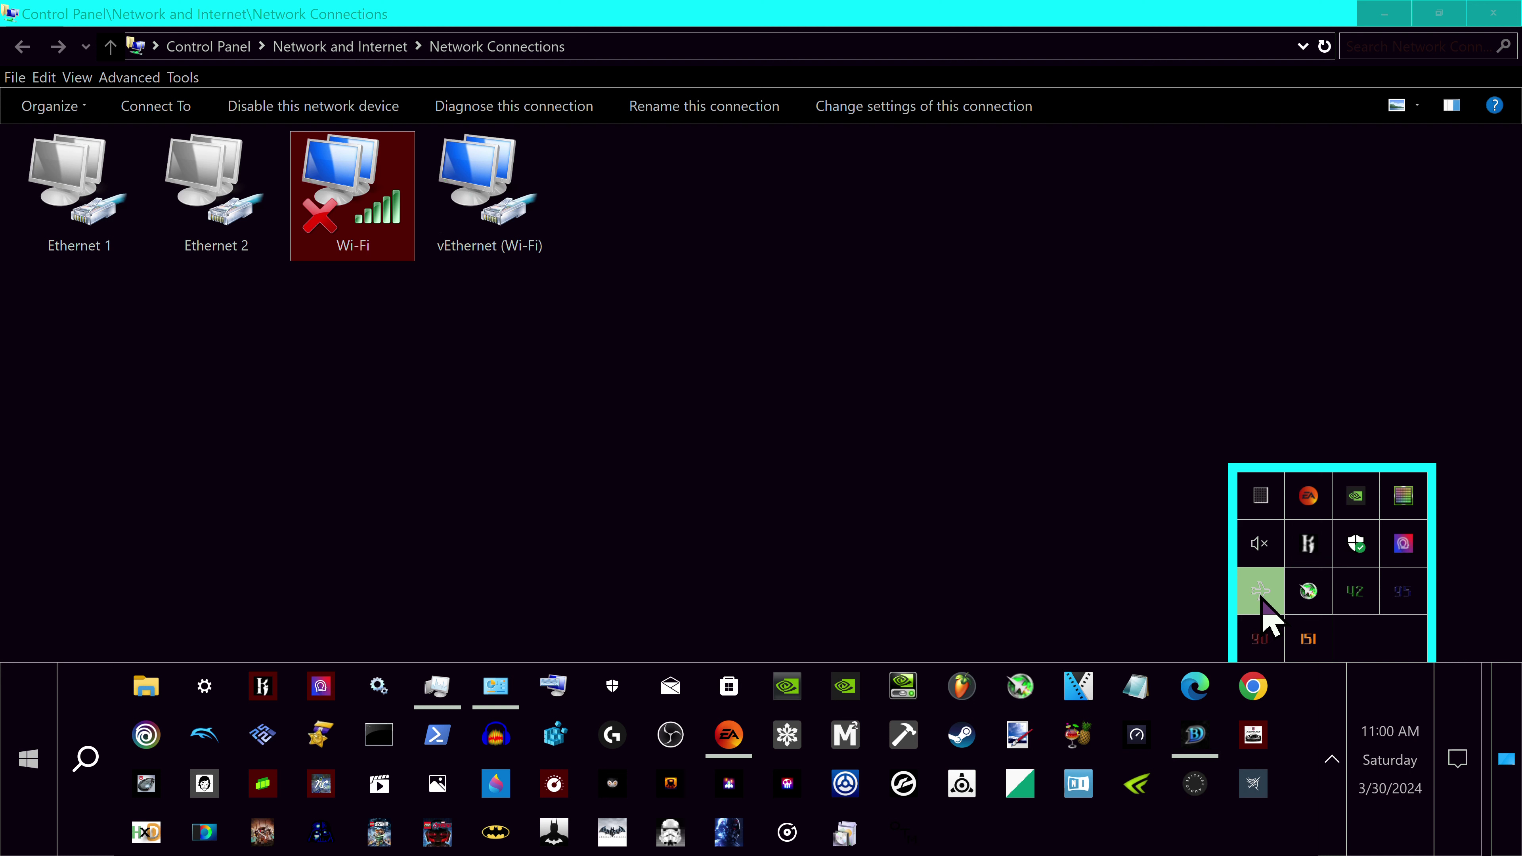
pyautogui.click(1168, 628)
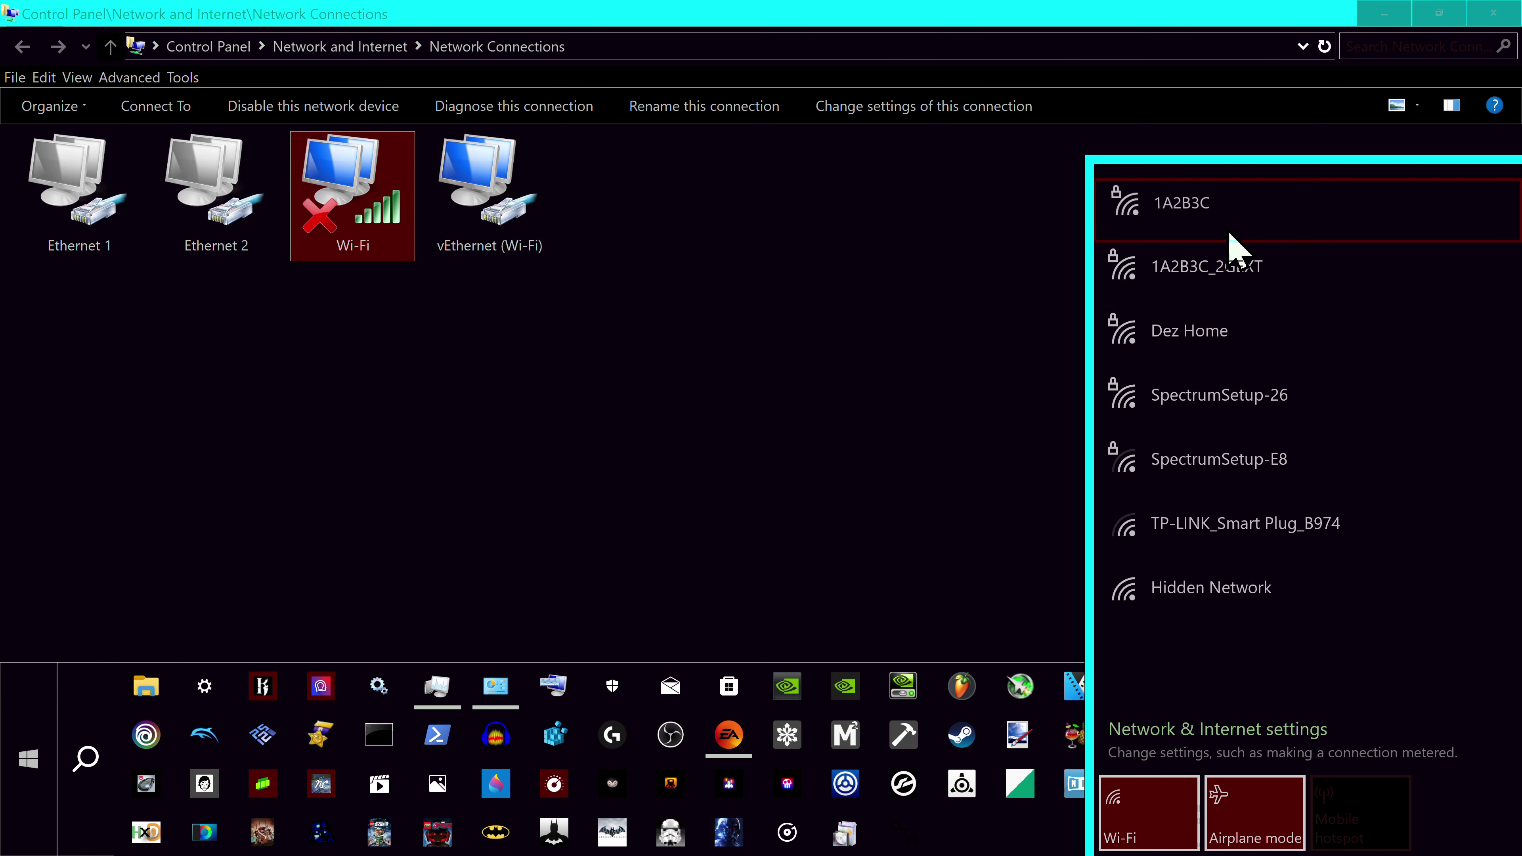
pyautogui.click(1230, 230)
pyautogui.click(737, 554)
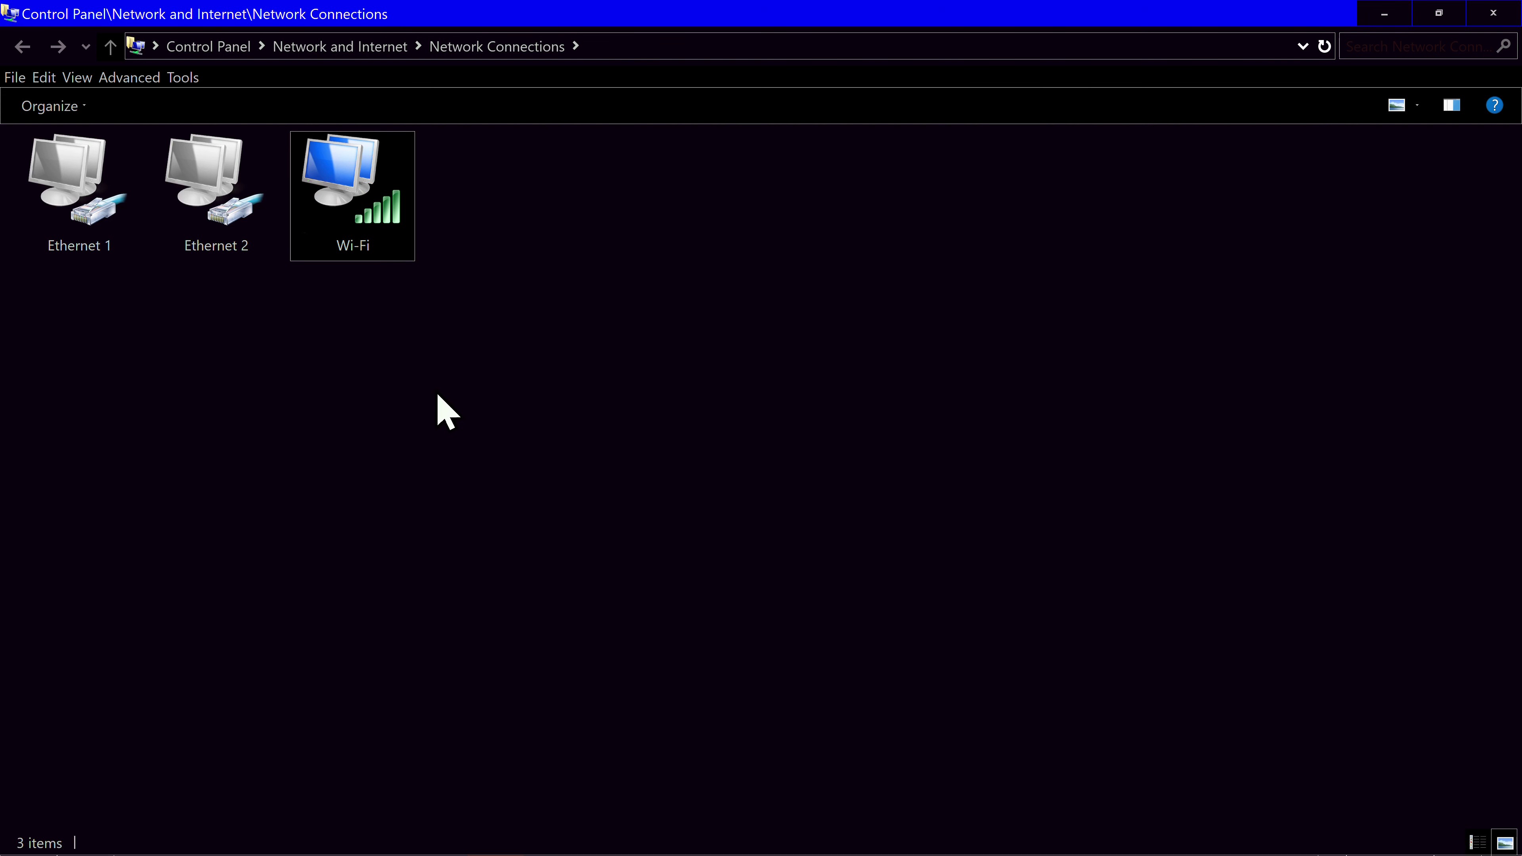
# Disable the vEthernet (Wi-Fi) adapter, approve the administrator request, and refresh the list of network connections.
pyautogui.rightClick(472, 201)
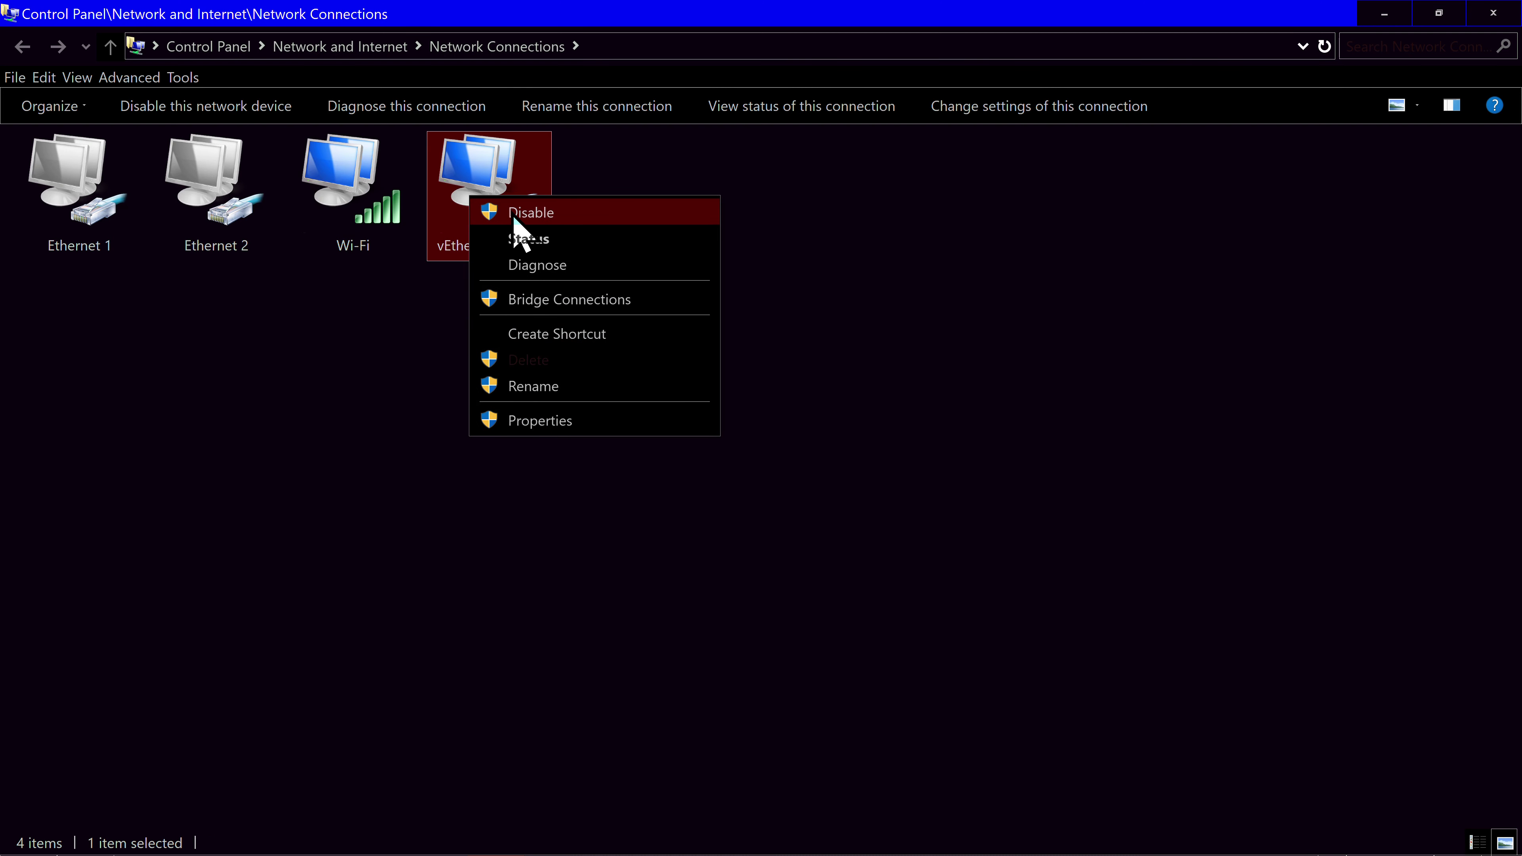
pyautogui.click(514, 218)
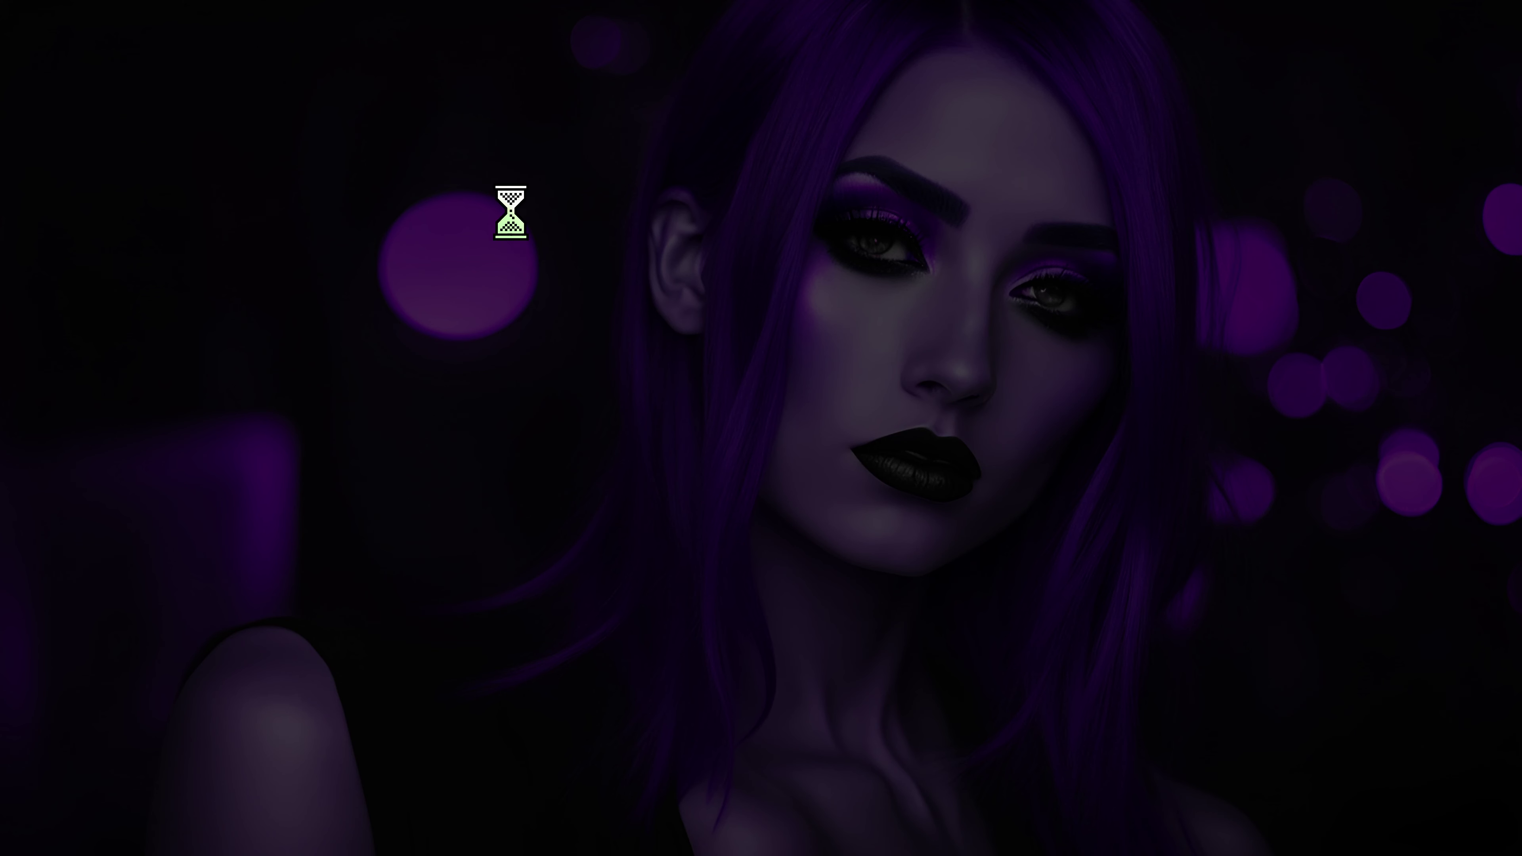
pyautogui.click(679, 569)
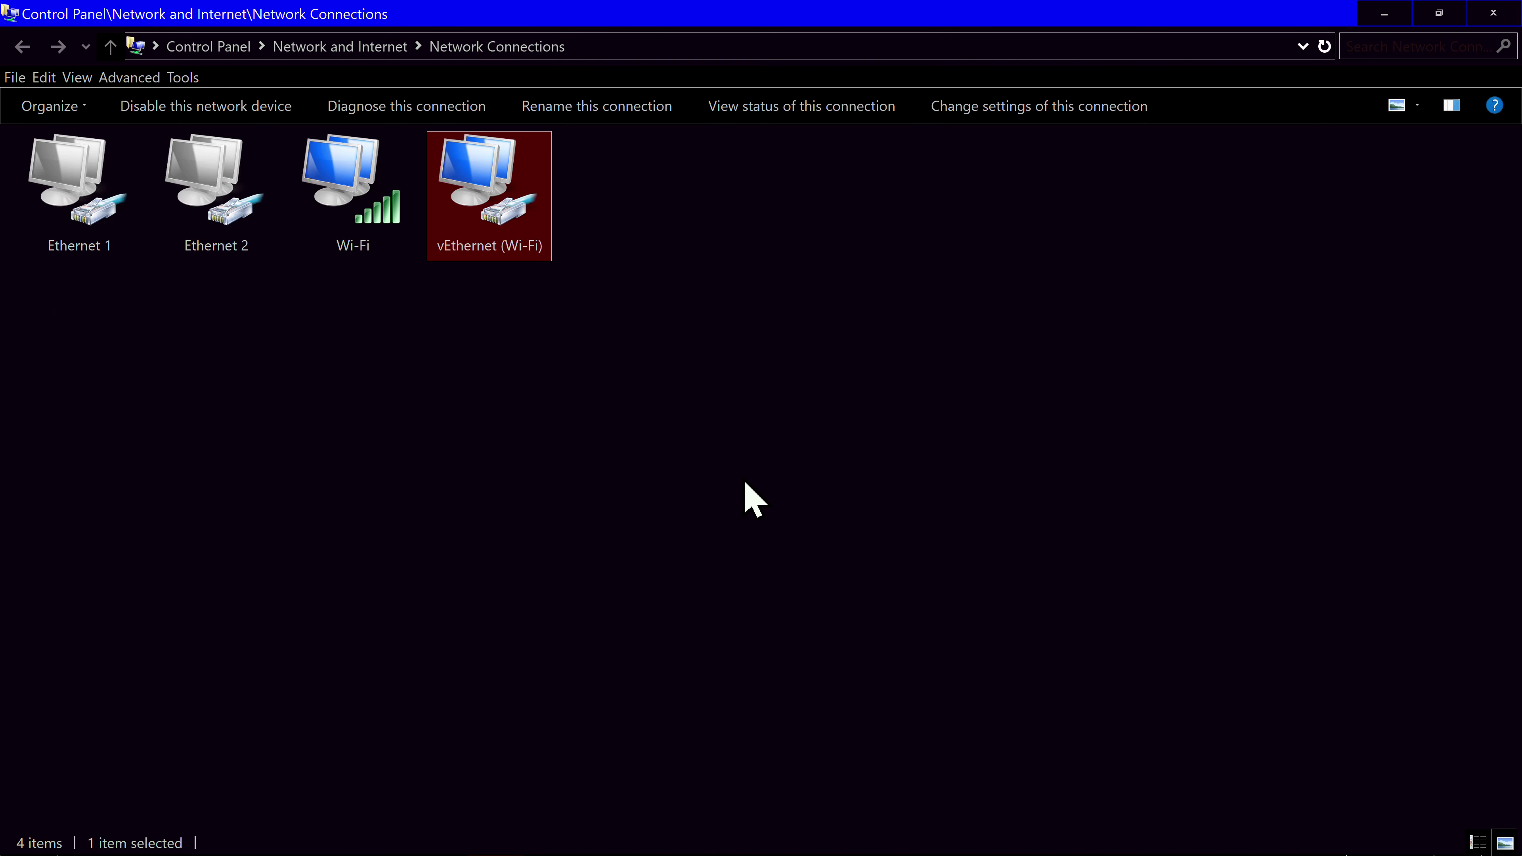
pyautogui.rightClick(734, 330)
pyautogui.click(789, 434)
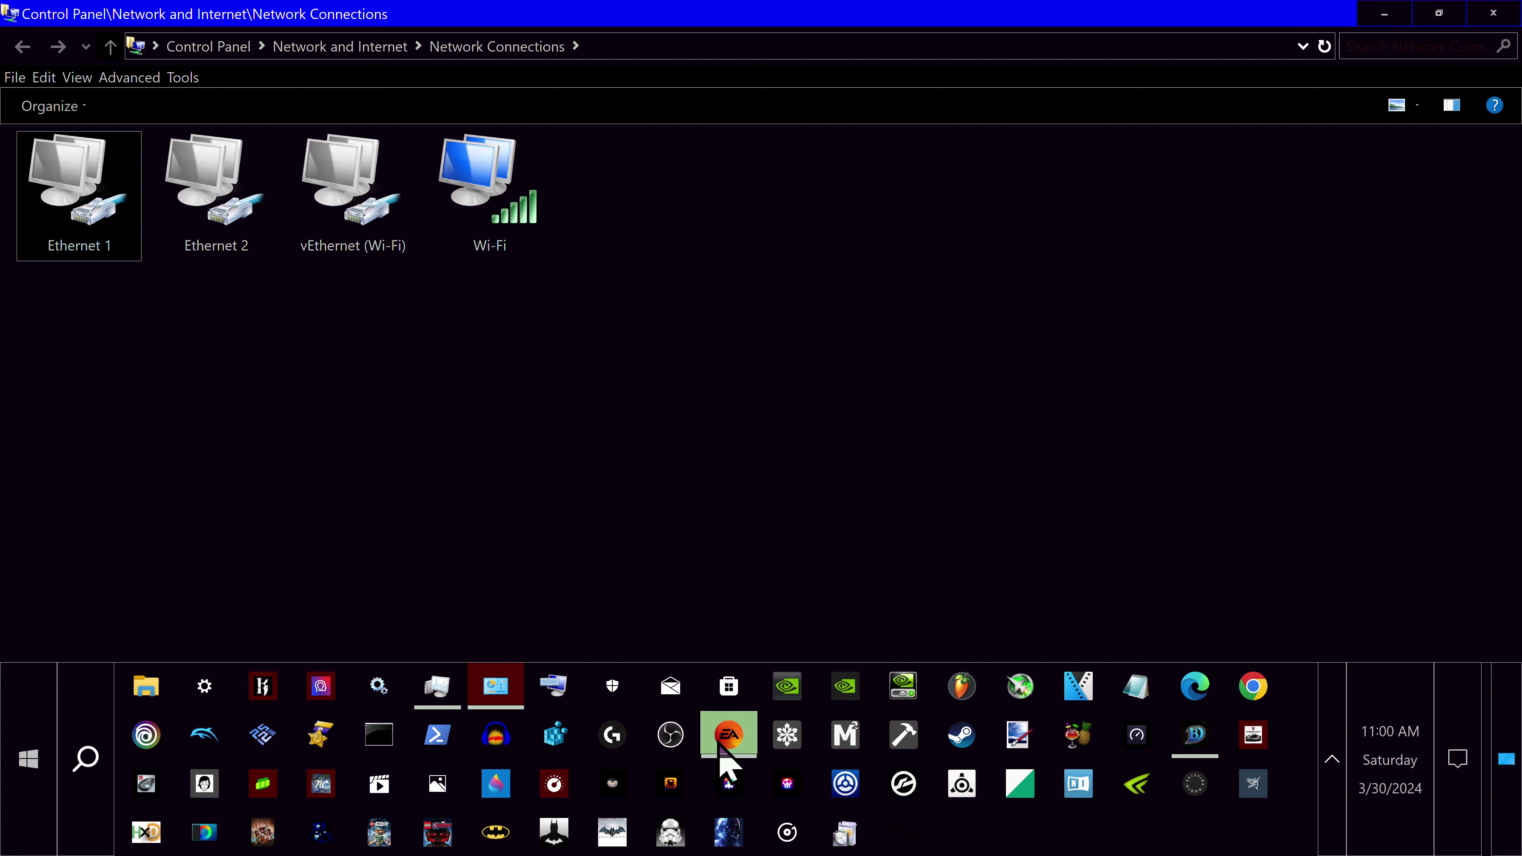
# Switch to the EA app, maximize its window, and restart the app to access online features.
pyautogui.click(722, 740)
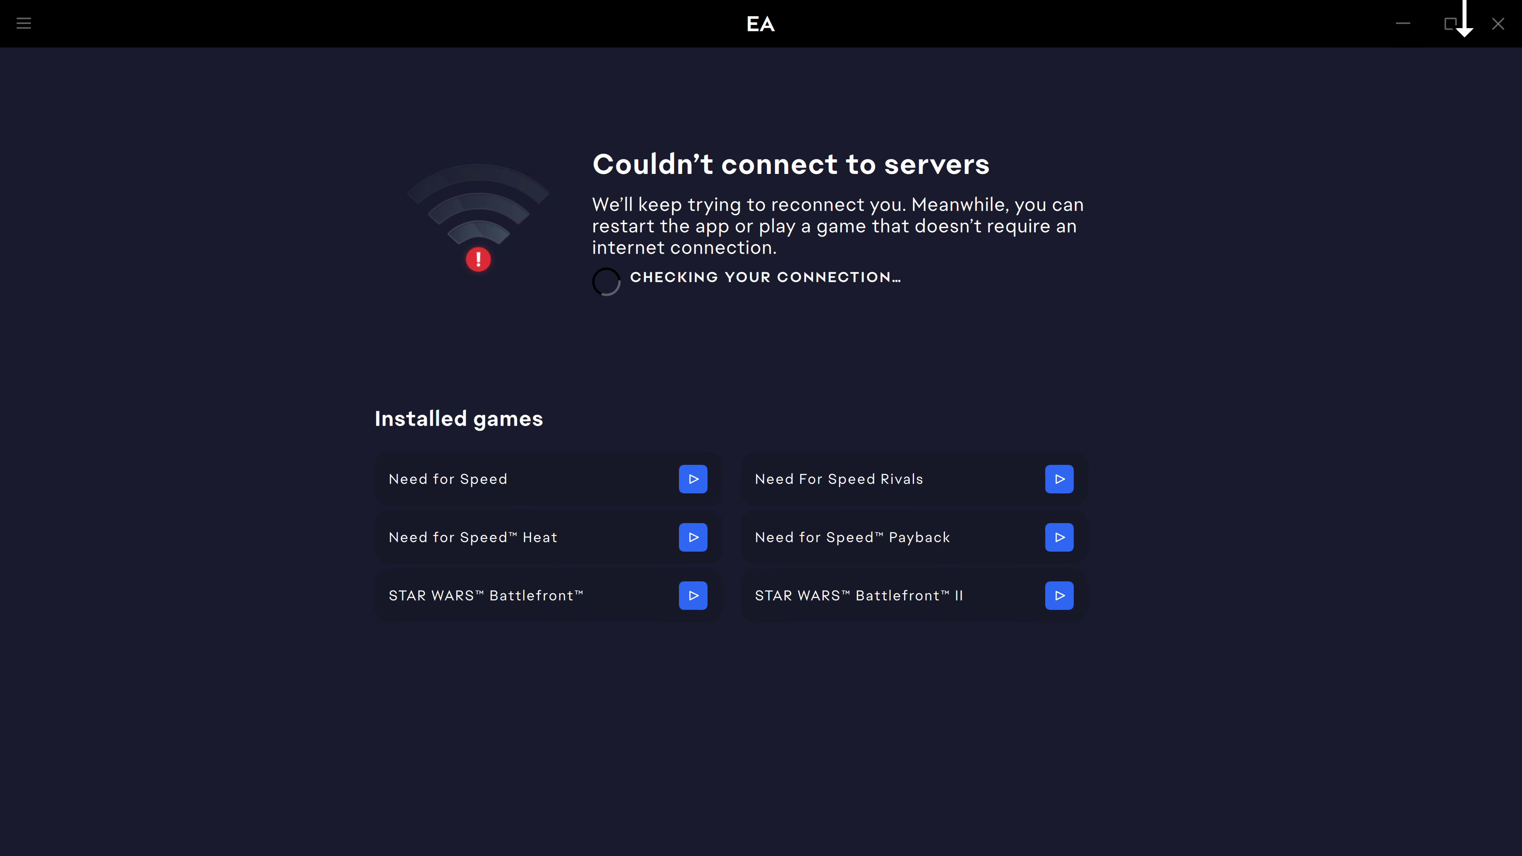
pyautogui.click(1449, 27)
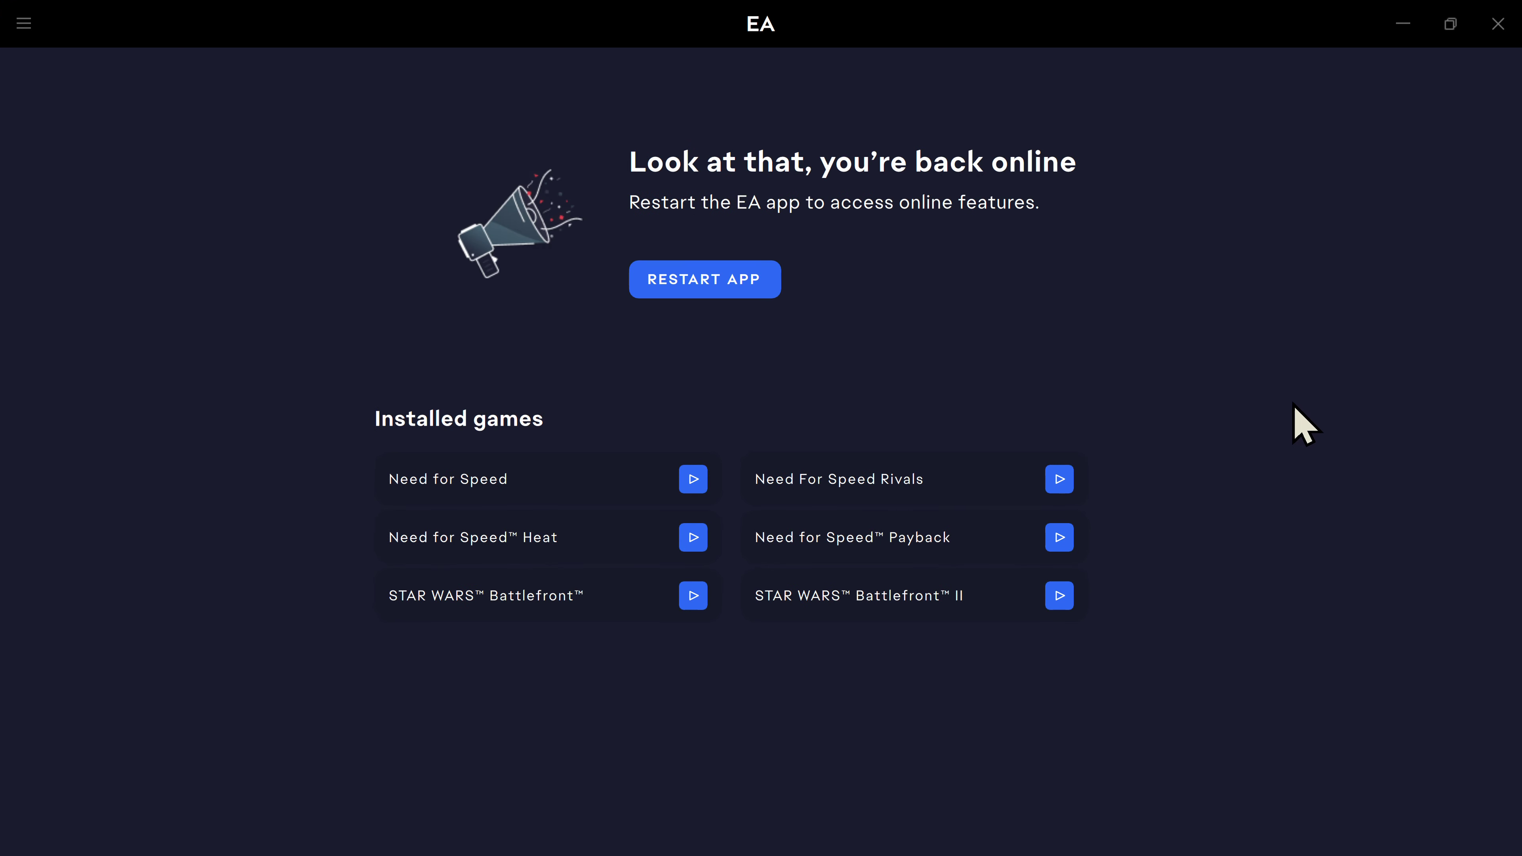
pyautogui.click(714, 280)
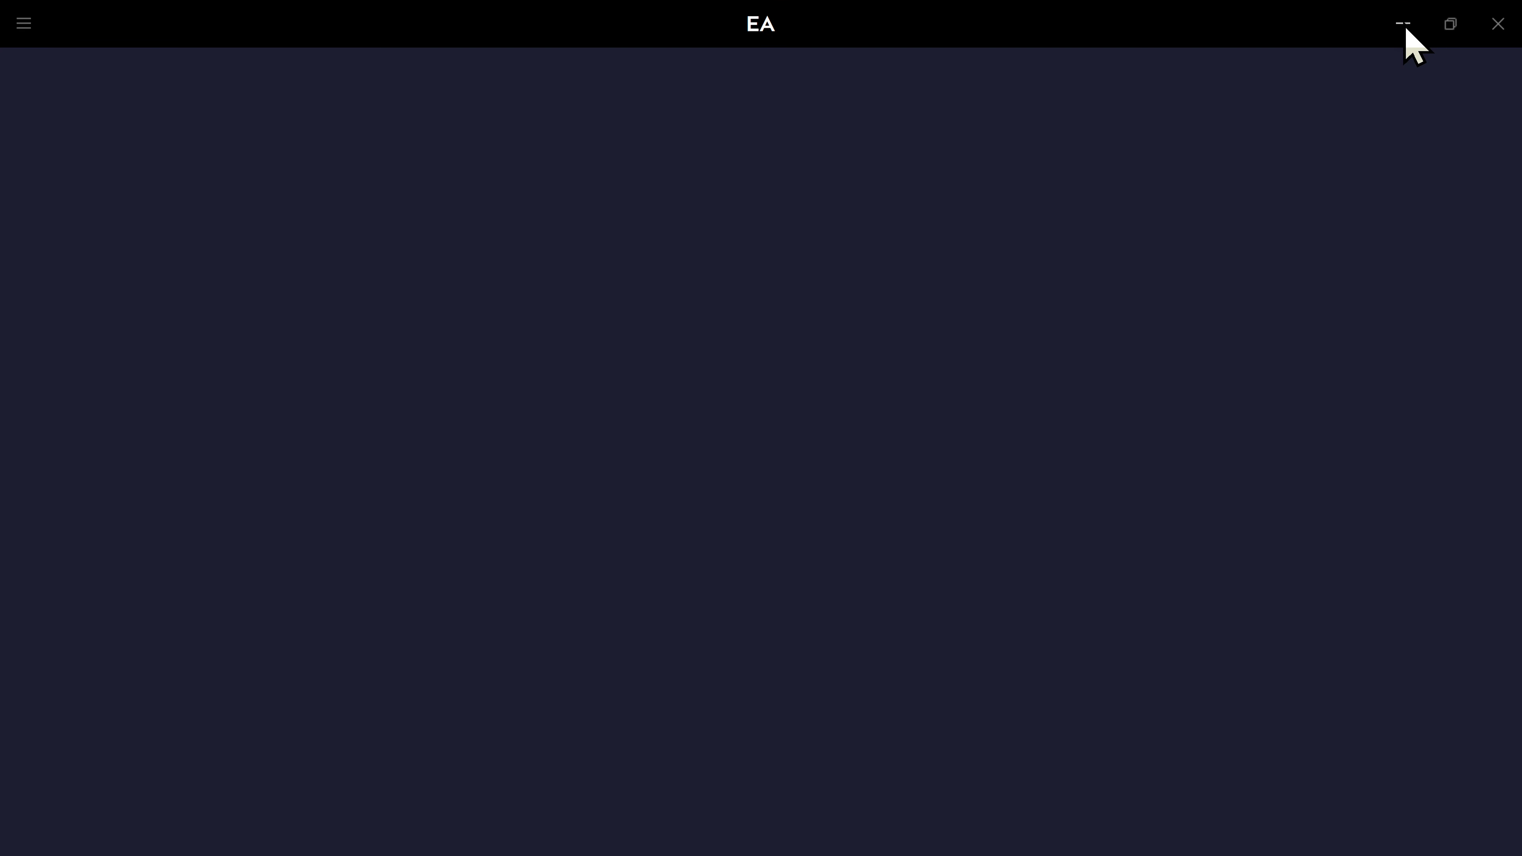
# Minimize and reopen the EA app window, and launch STAR WARS Battlefront II from the installed games.
pyautogui.click(1404, 25)
pyautogui.click(1404, 23)
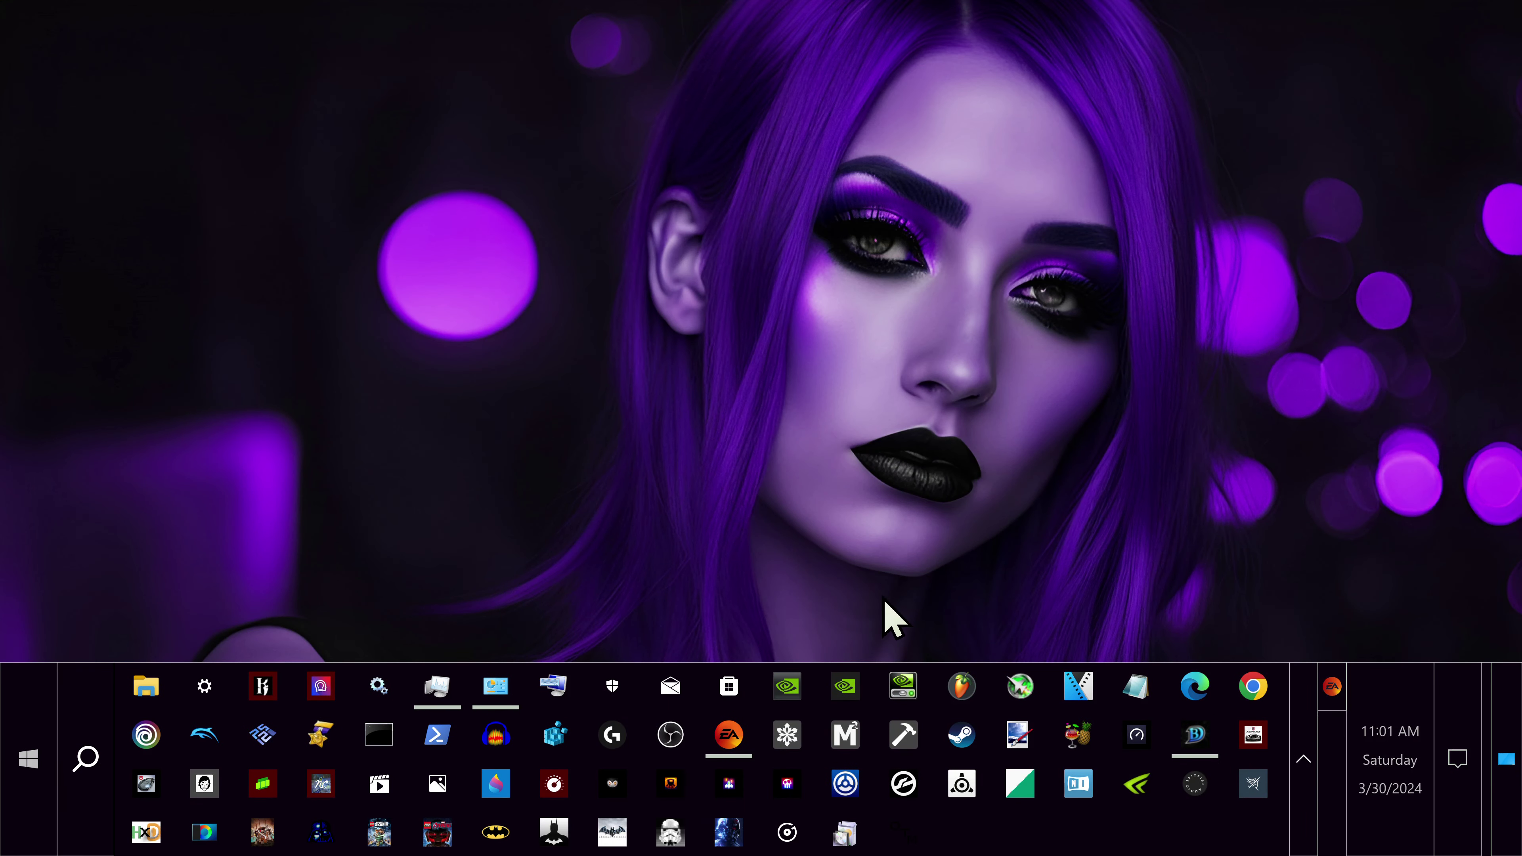
pyautogui.click(719, 728)
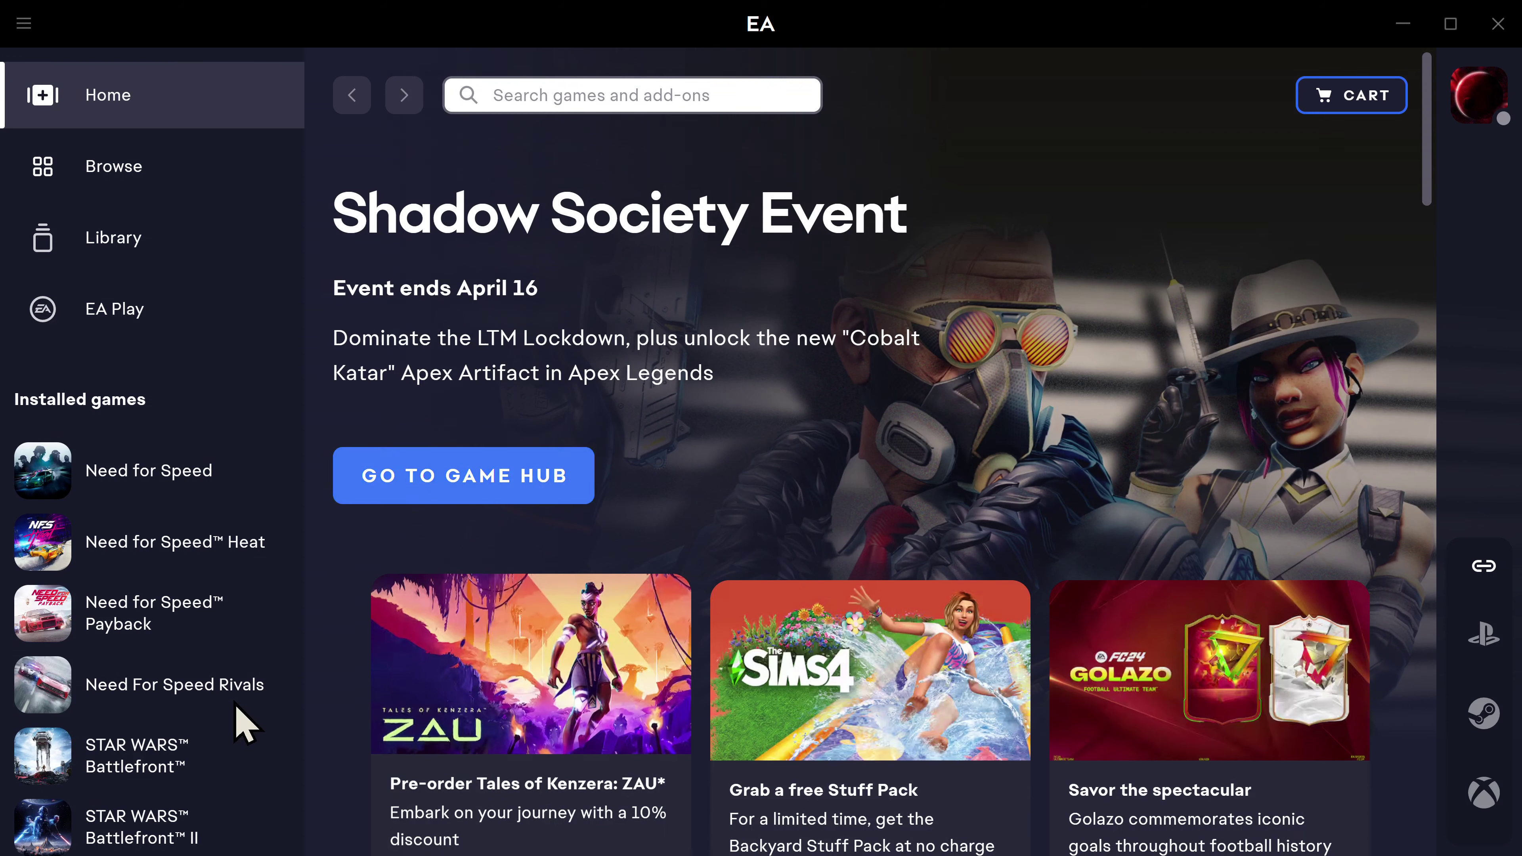
pyautogui.scroll(-1, 252, 780)
pyautogui.click(263, 817)
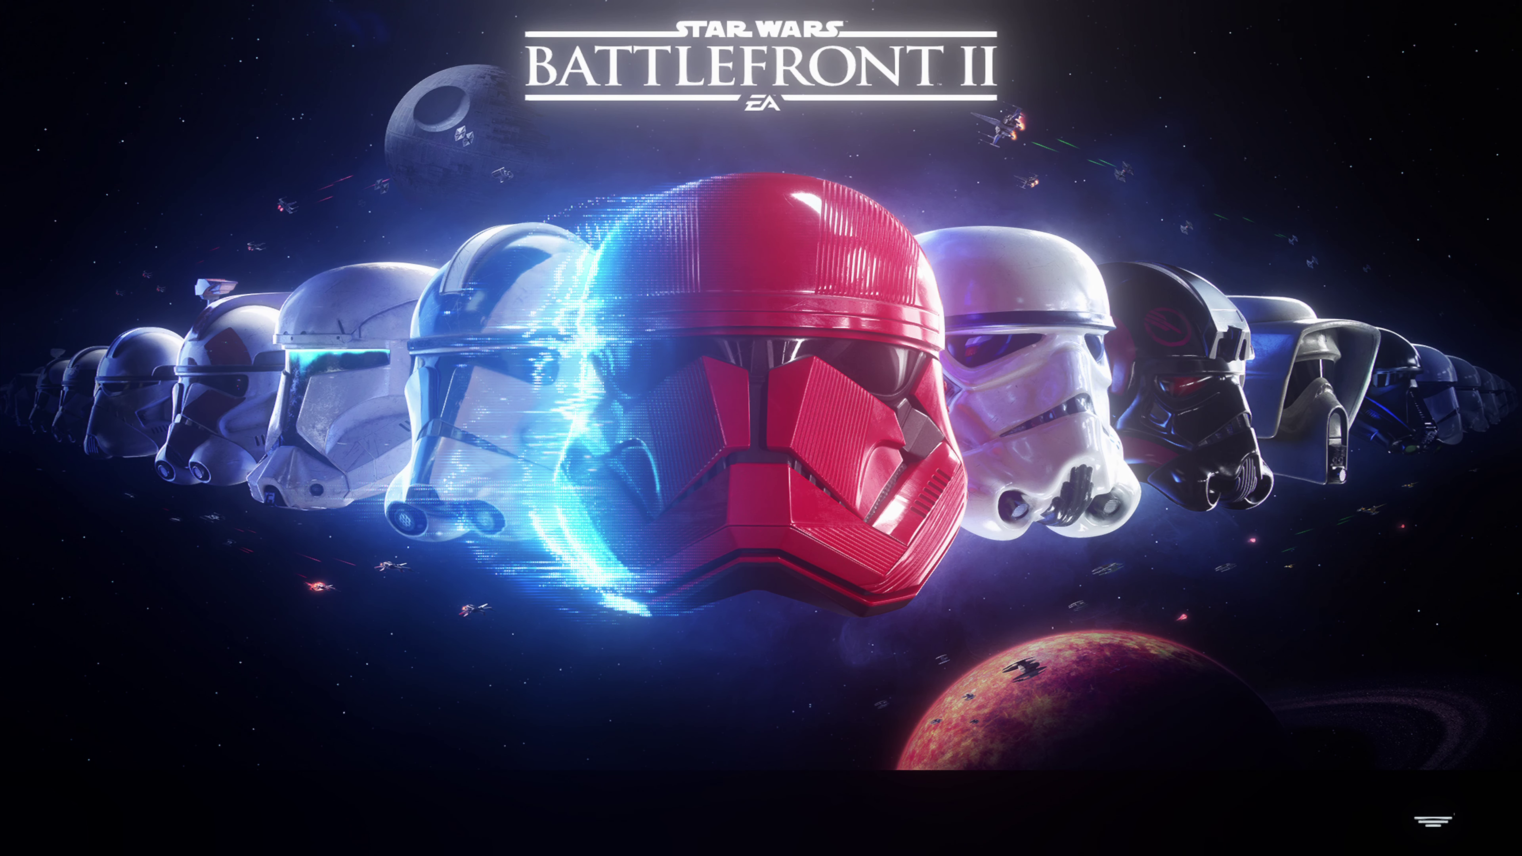
# Leave the full-screen game by bringing up Task Manager, minimize Task Manager, and close the STAR WARS Battlefront II window.
pyautogui.hotkey('ctrl', 'shift', 'Escape')
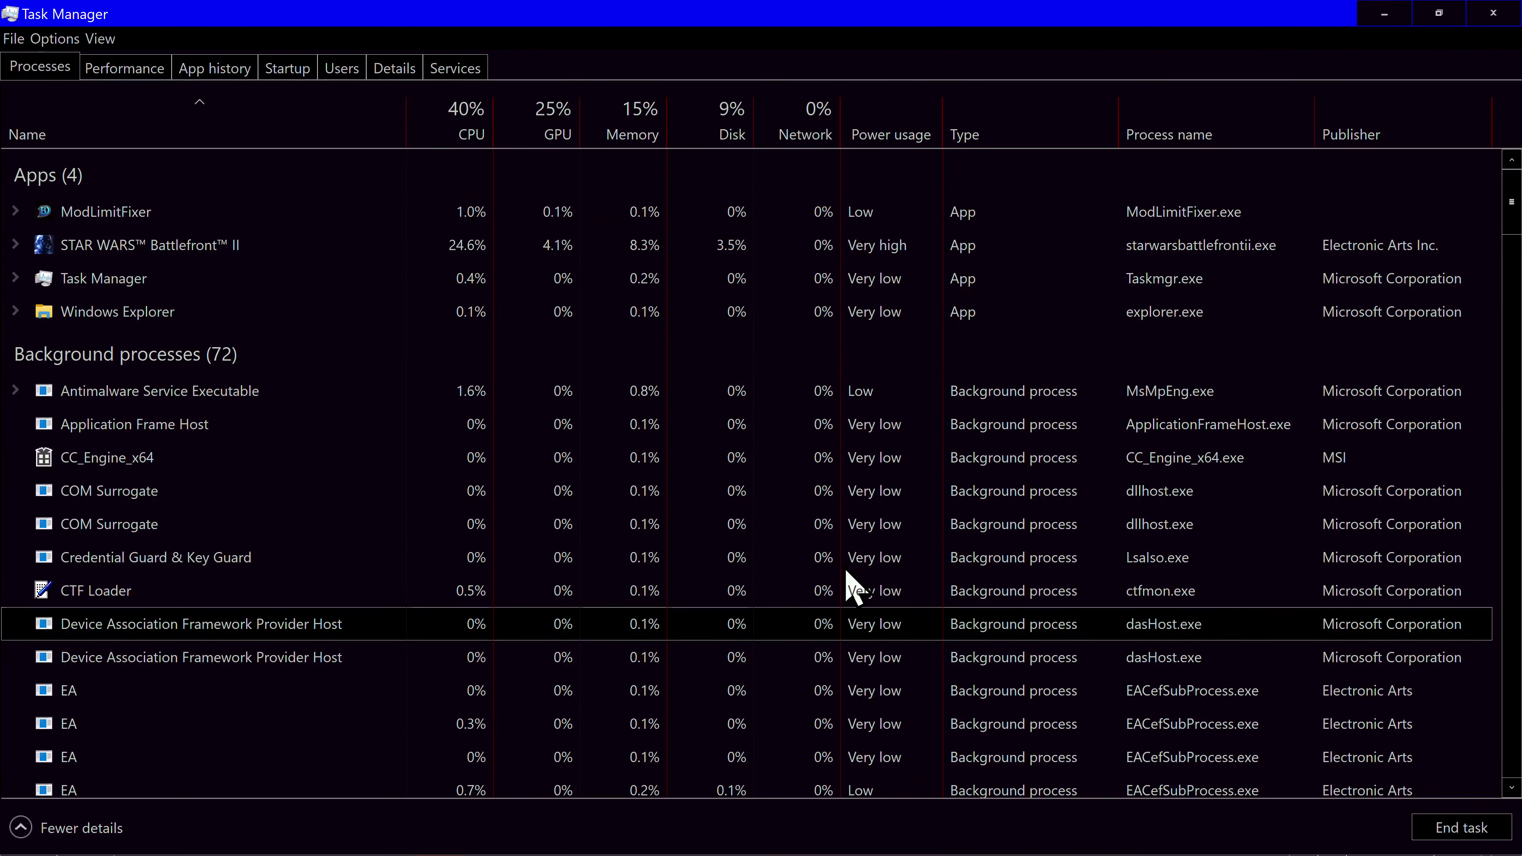
pyautogui.click(1396, 11)
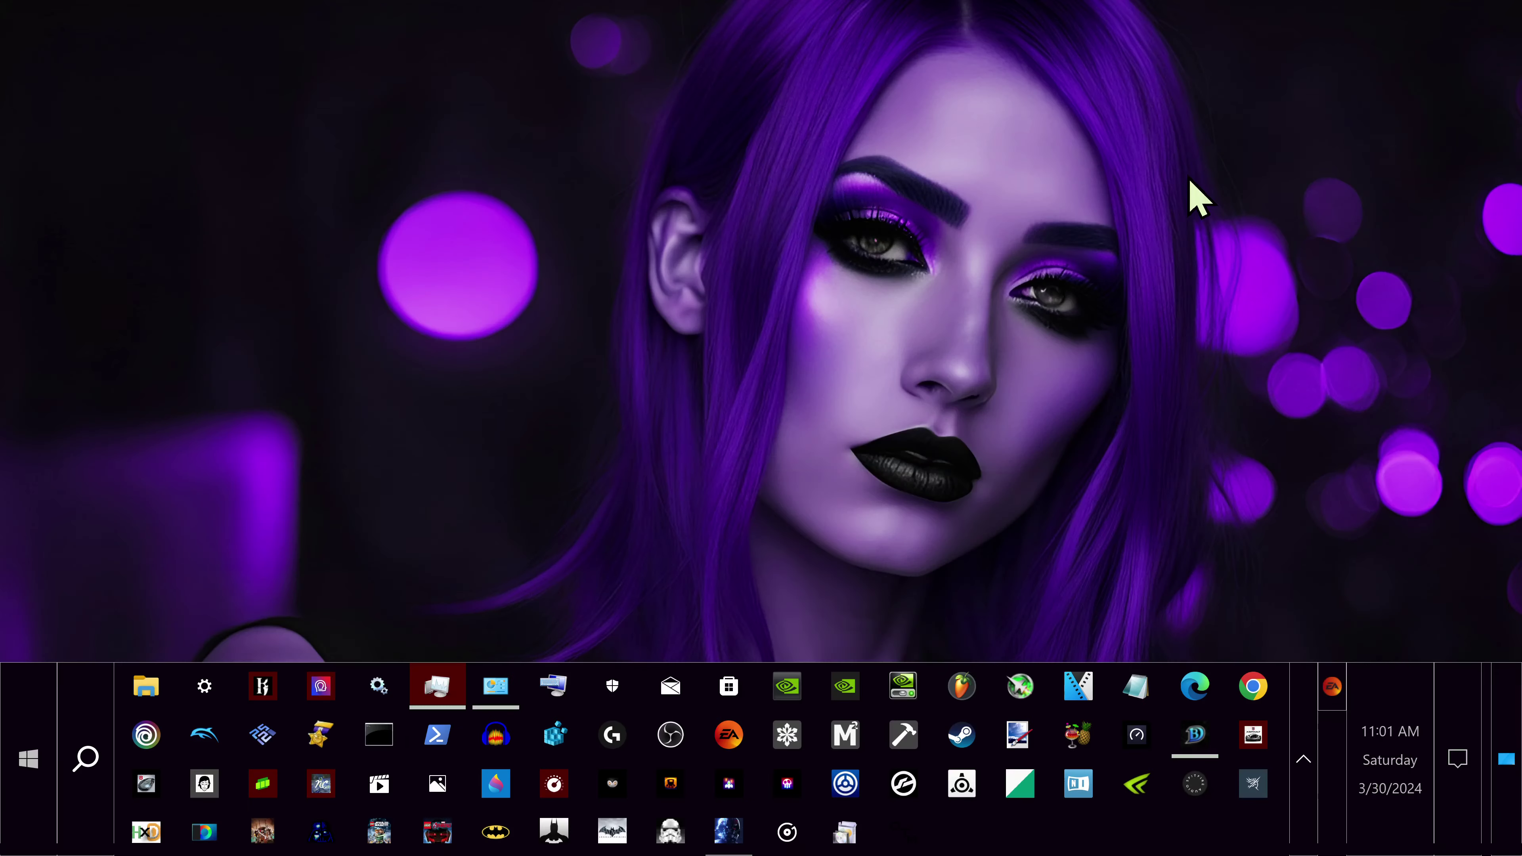
pyautogui.rightClick(745, 839)
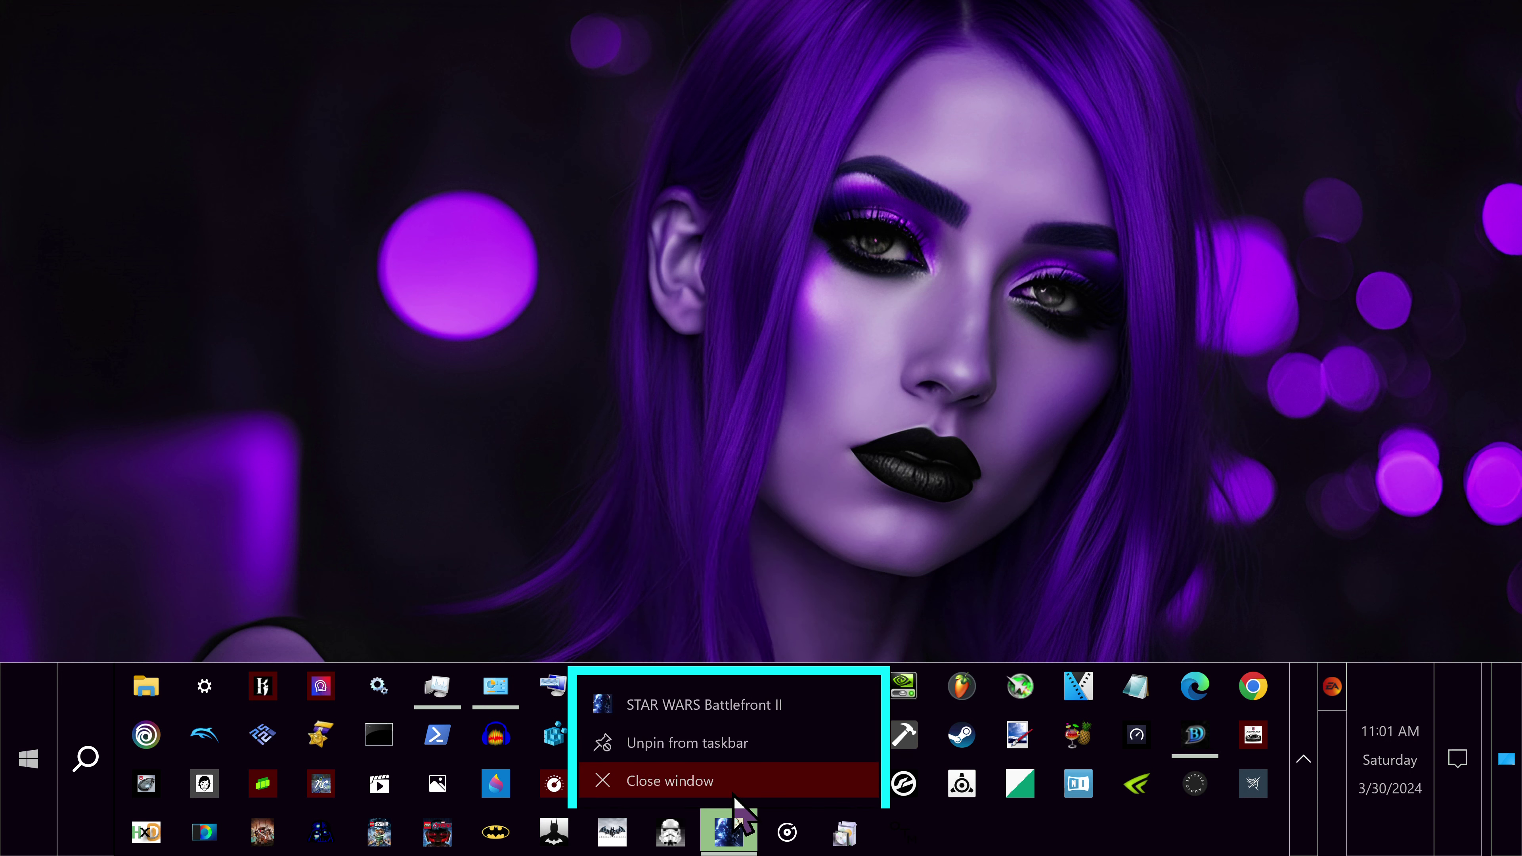
pyautogui.click(731, 783)
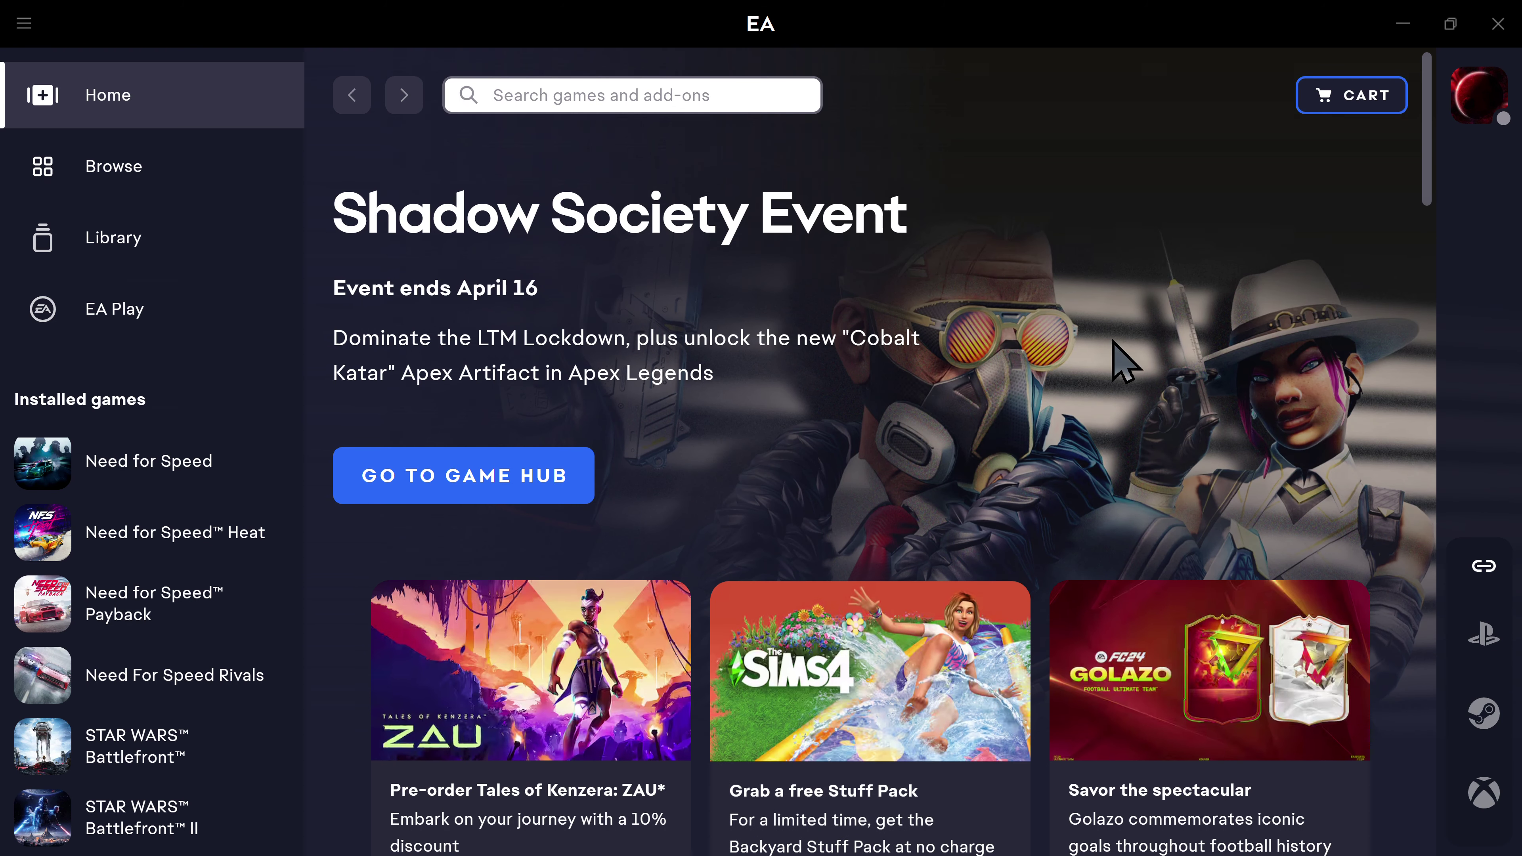